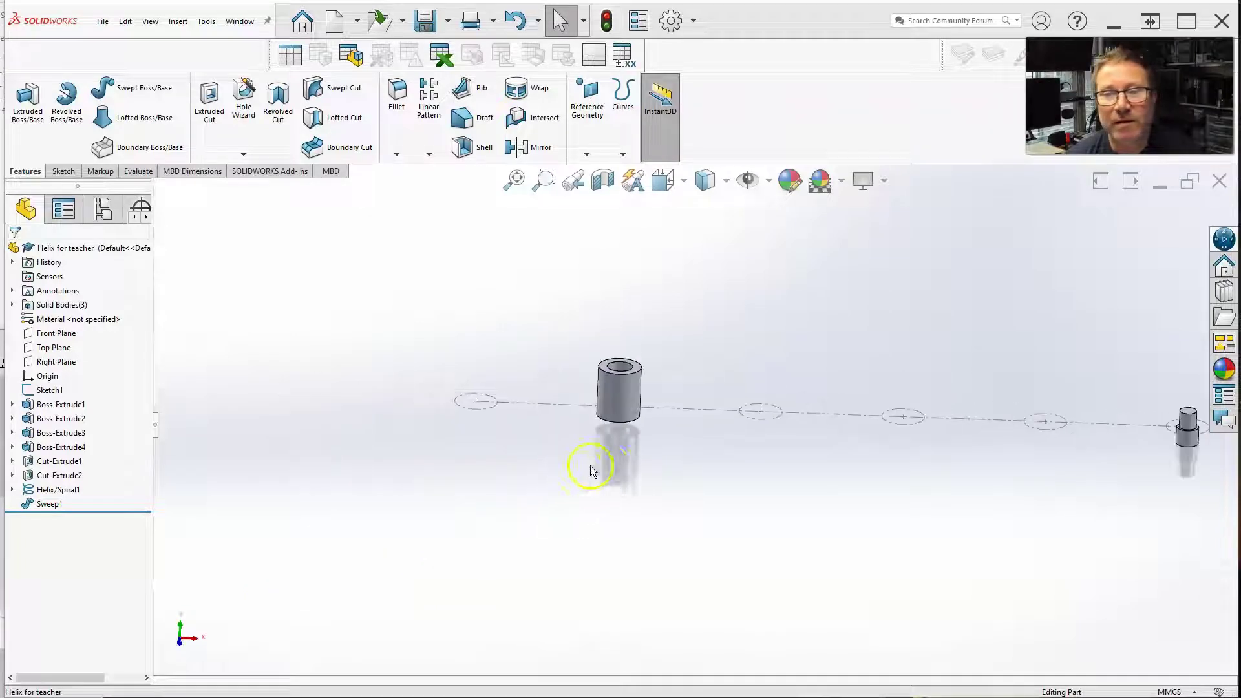
scroll(840, 461, down, 2)
scroll(525, 382, down, 2)
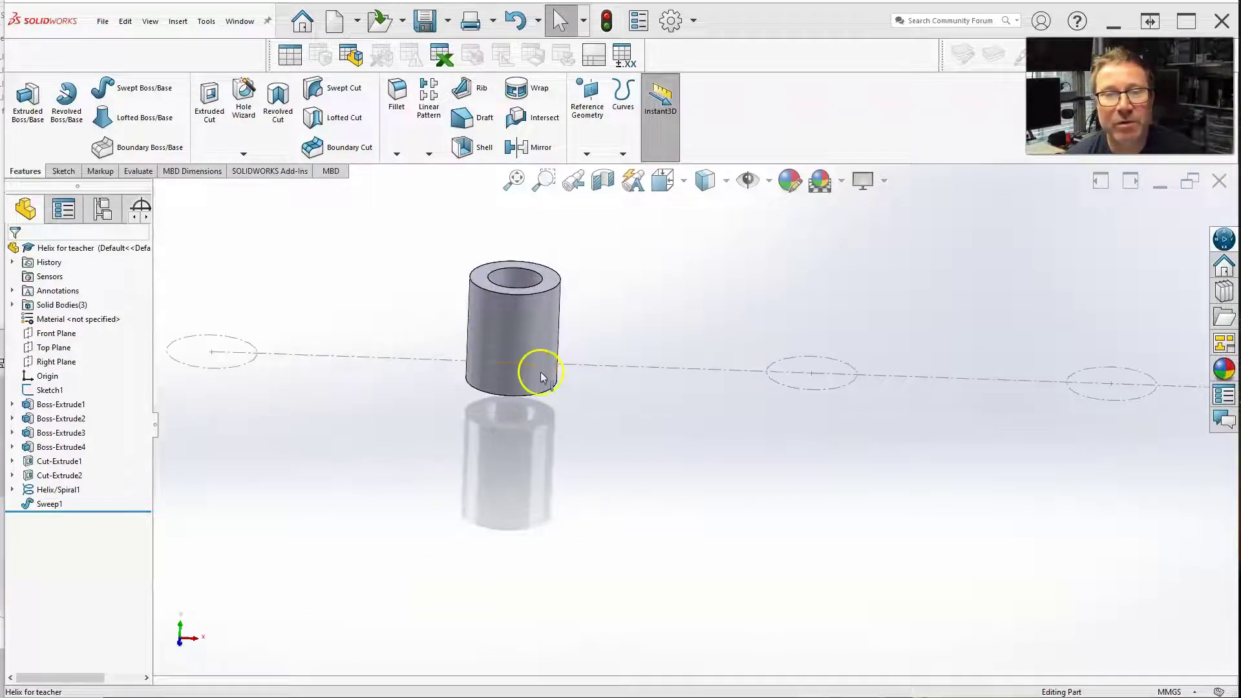
scroll(541, 371, down, 2)
scroll(629, 429, up, 1)
middle_drag(629, 429, 618, 457)
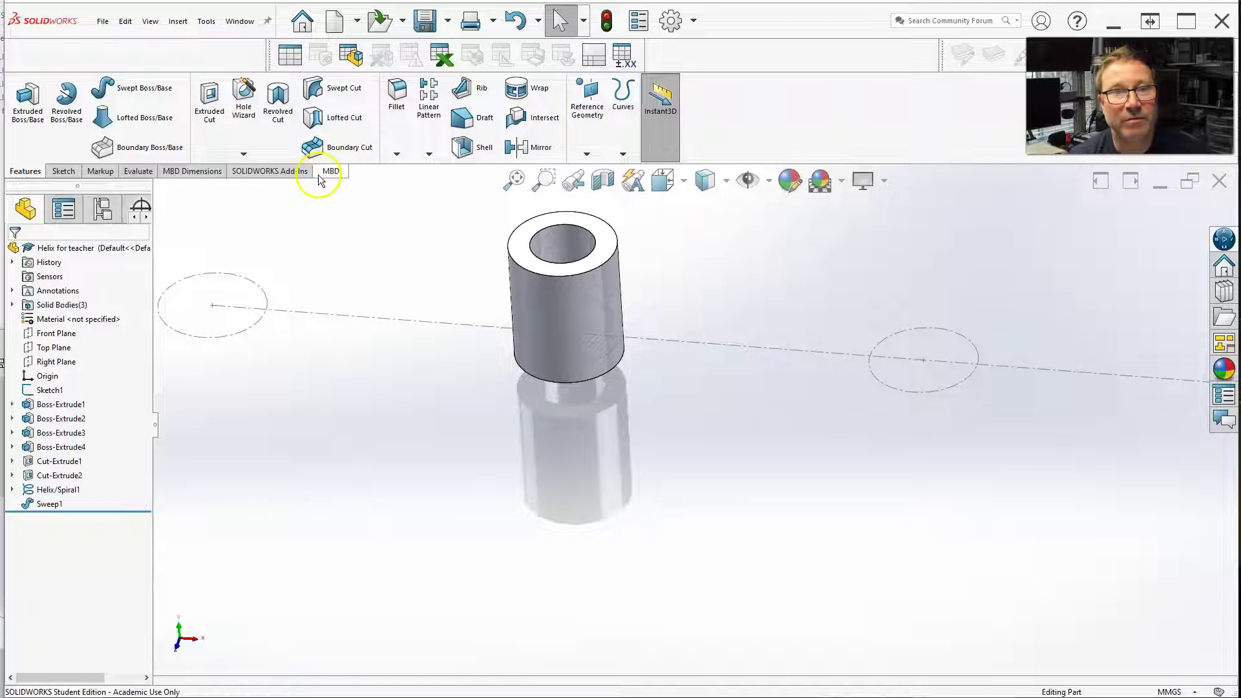
click(243, 154)
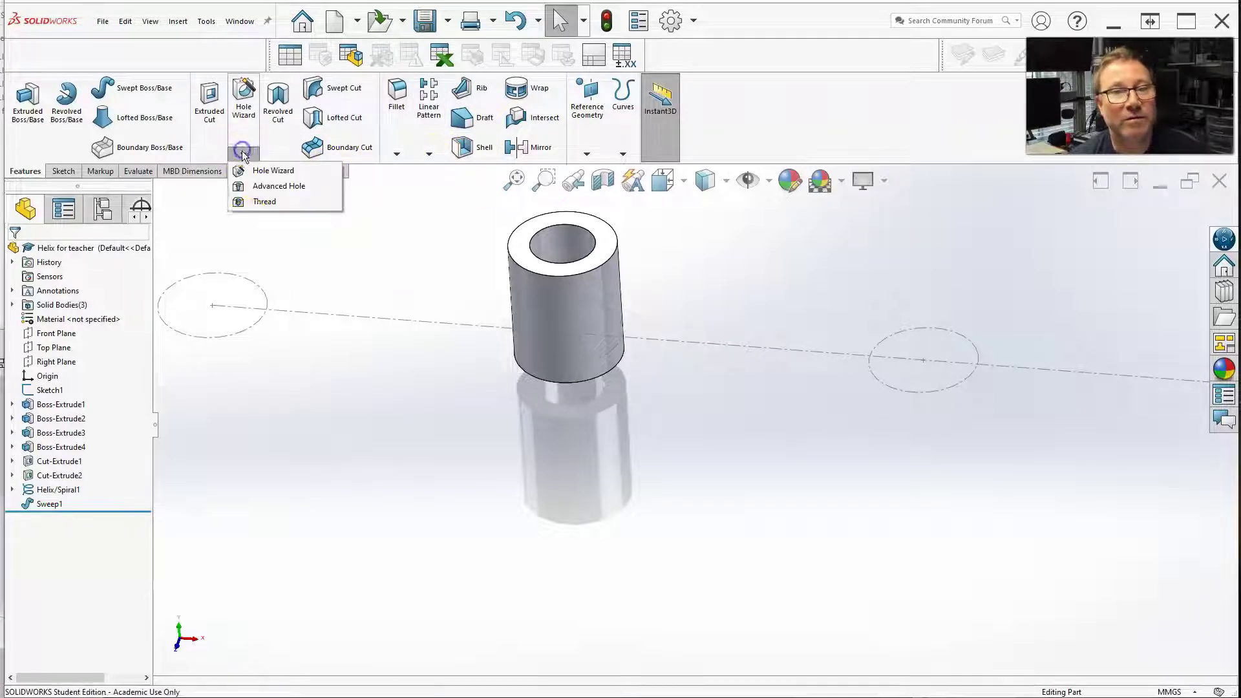
click(265, 203)
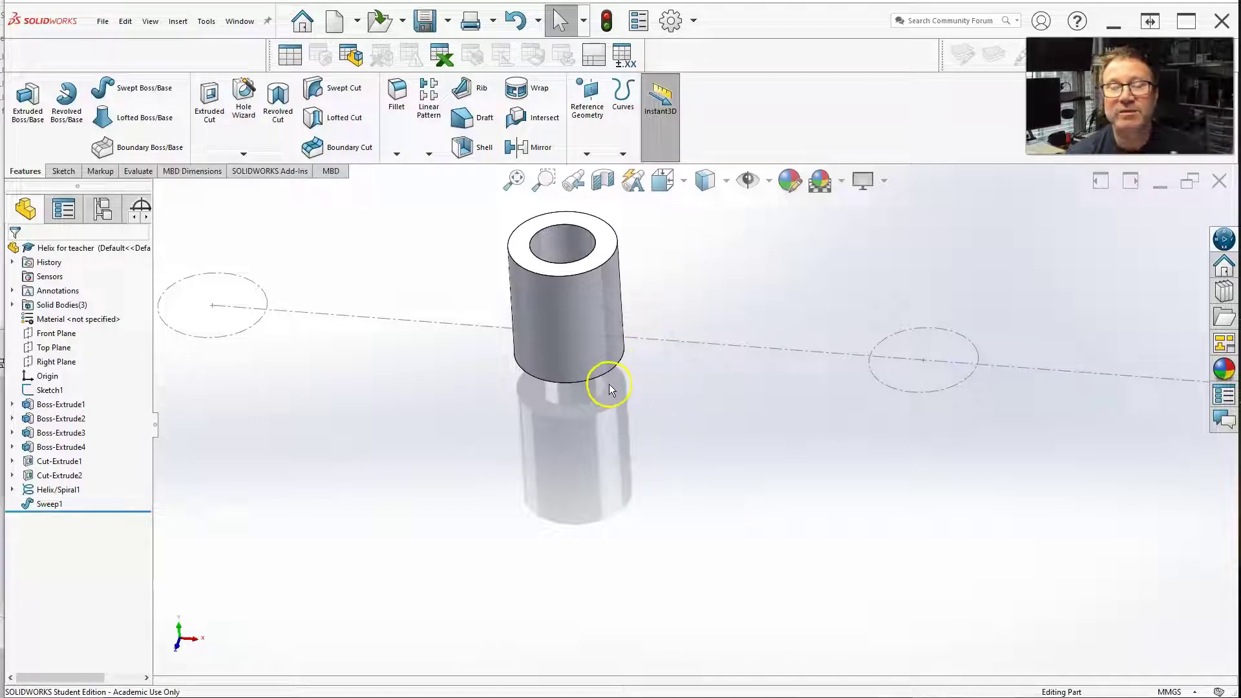
middle_drag(571, 457, 571, 433)
scroll(594, 393, down, 1)
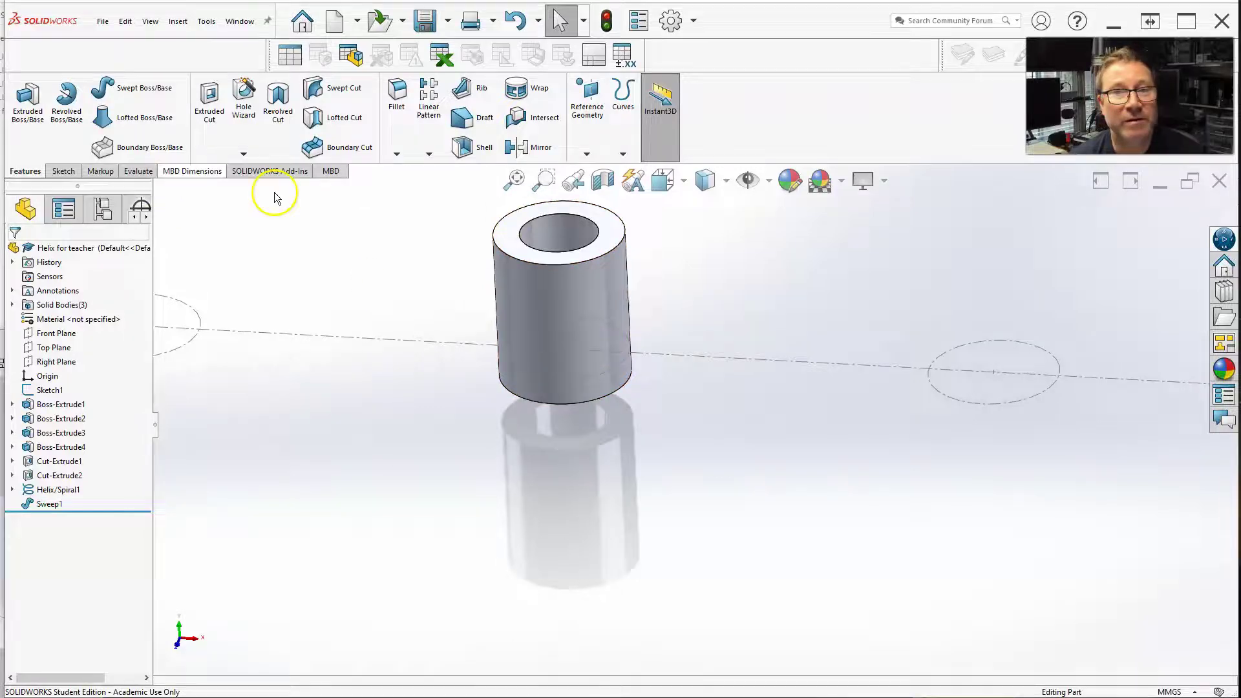
Start a Helix and Spiral curve and open its base sketch on the Top Plane.
click(622, 155)
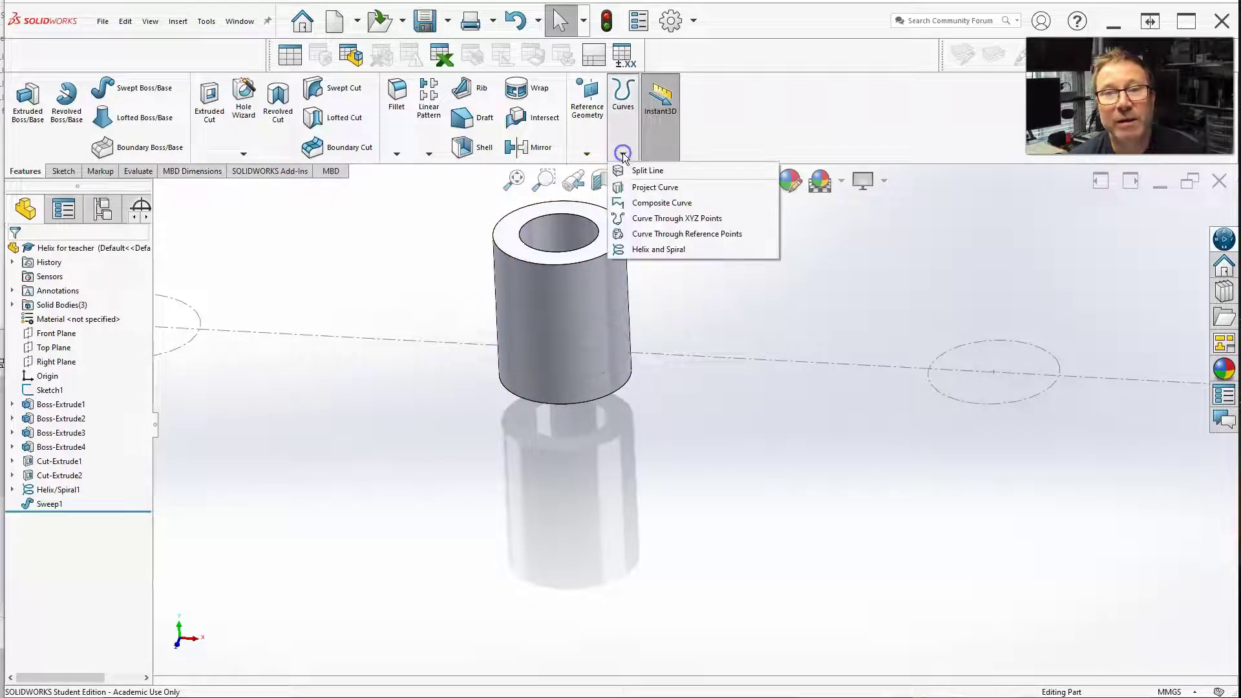
click(636, 251)
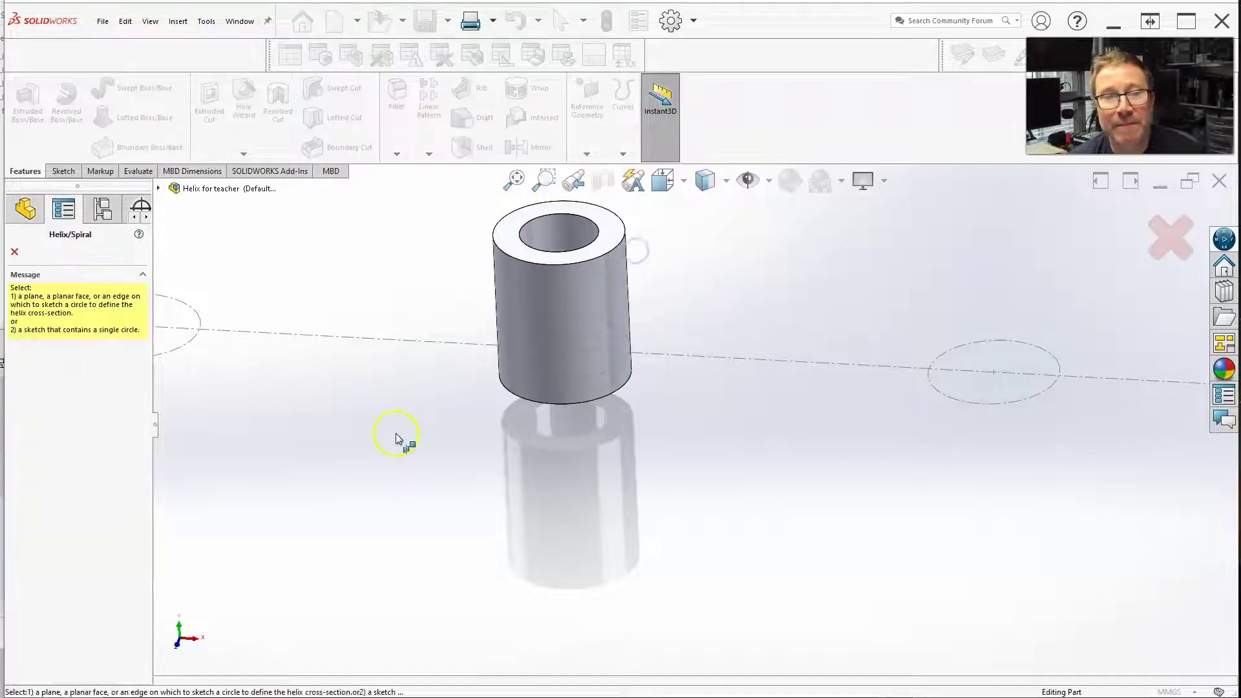
click(159, 189)
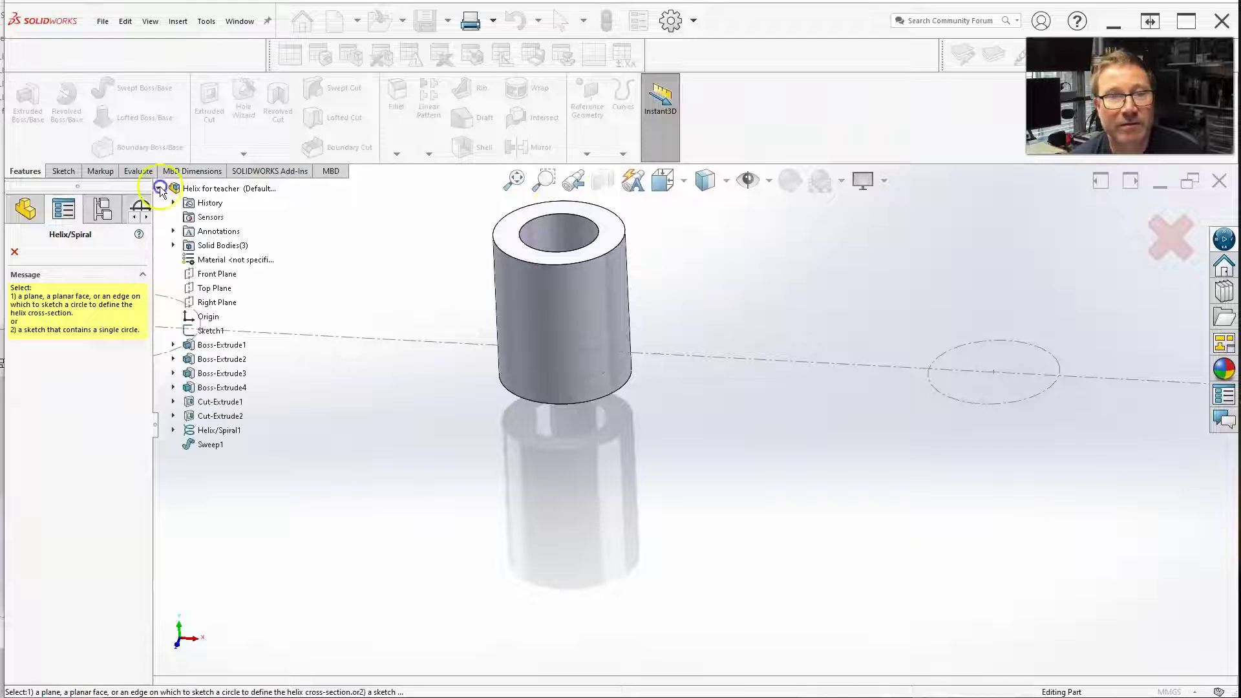
click(206, 290)
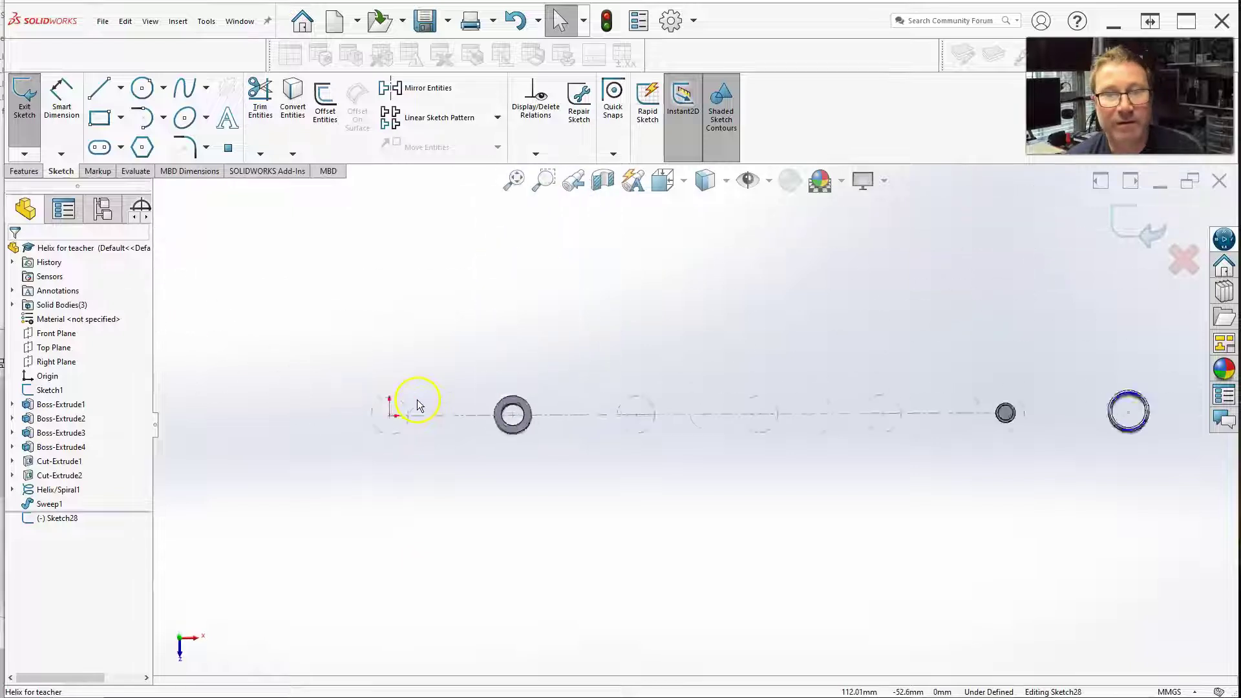
Sketch a 25 mm radius circle concentric with the hollow cylinder, matching its outer edge, and close the helix's base sketch.
scroll(511, 426, down, 10)
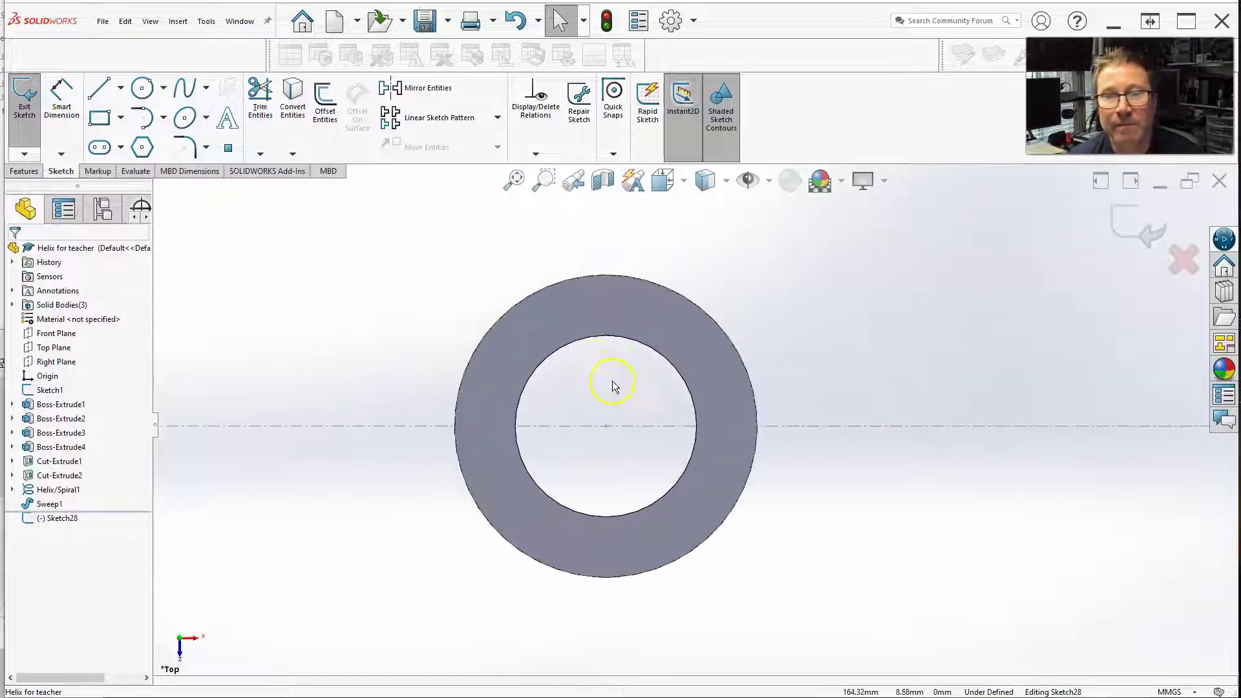
click(142, 88)
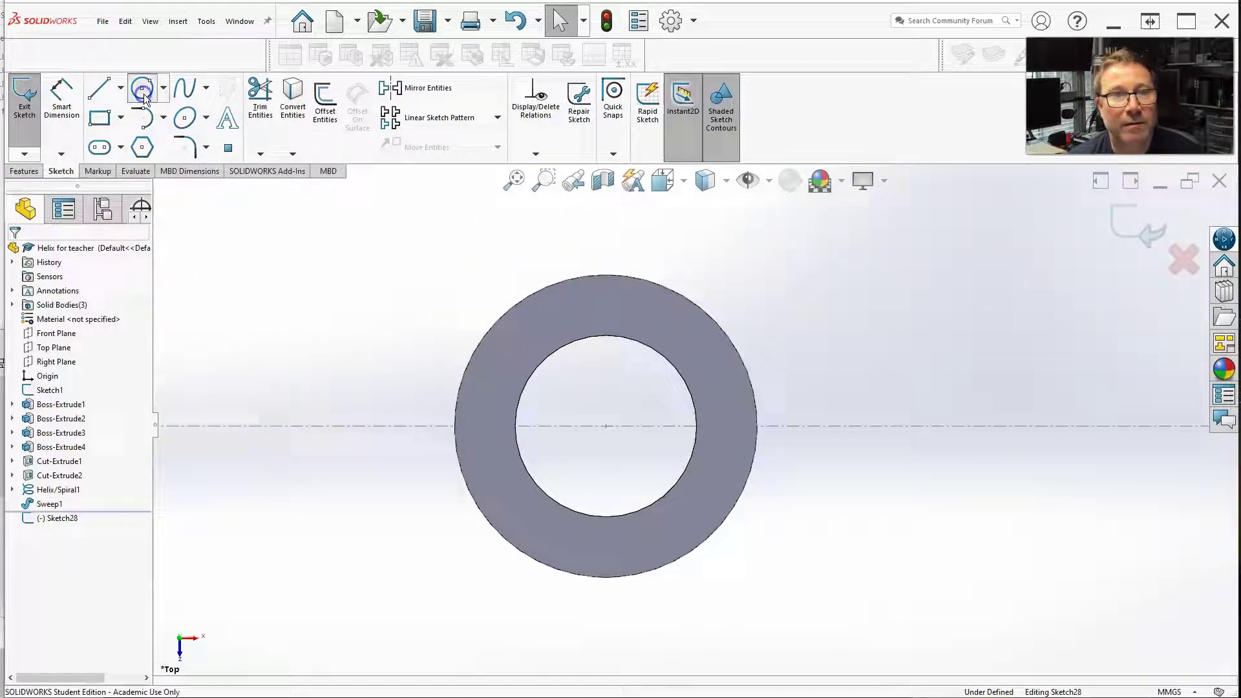
click(605, 426)
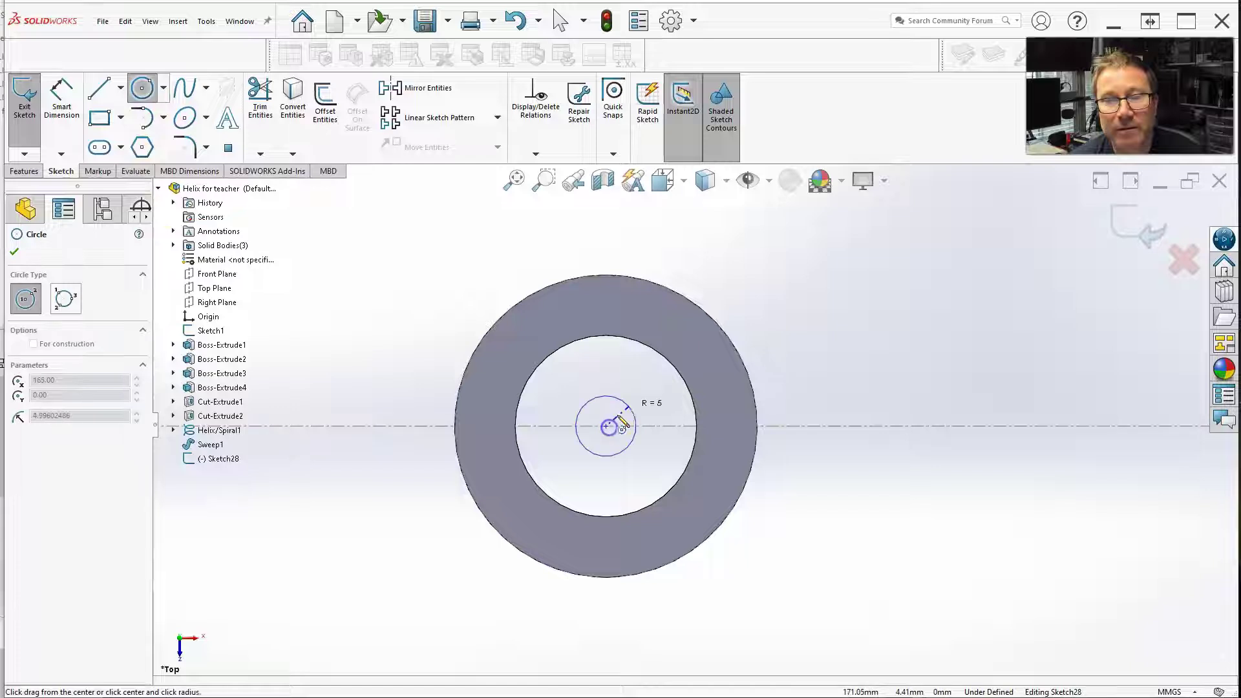
click(714, 325)
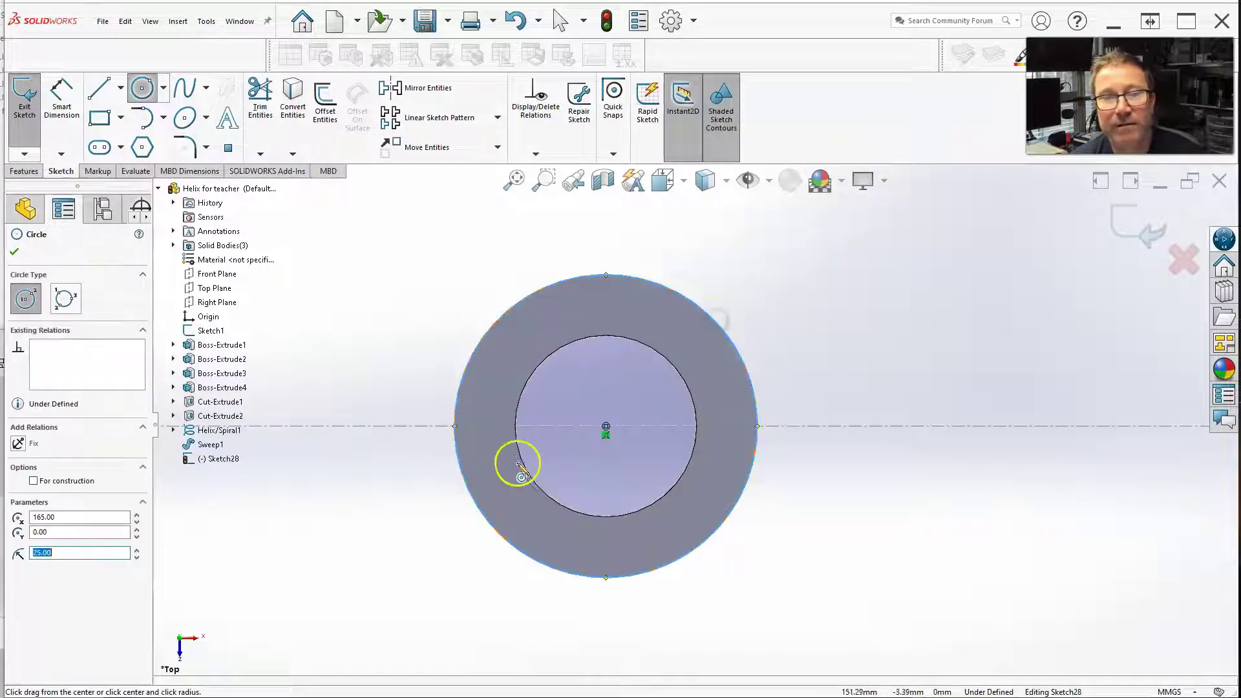
click(1151, 238)
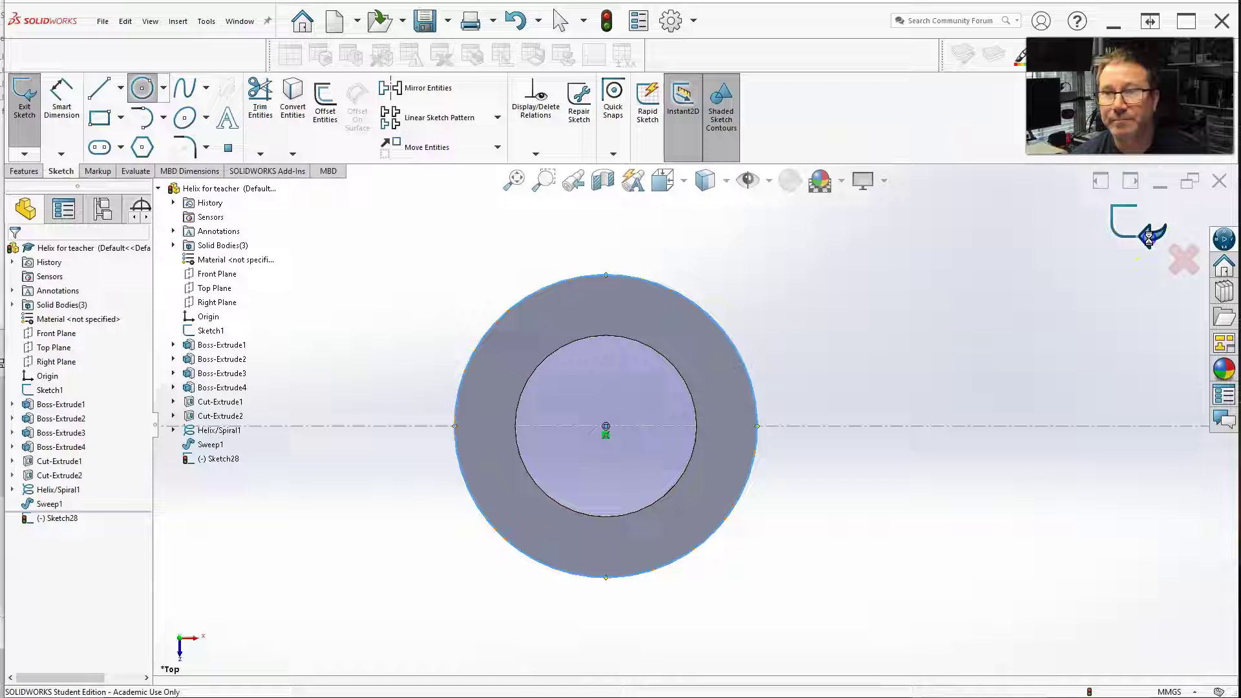
key(h)
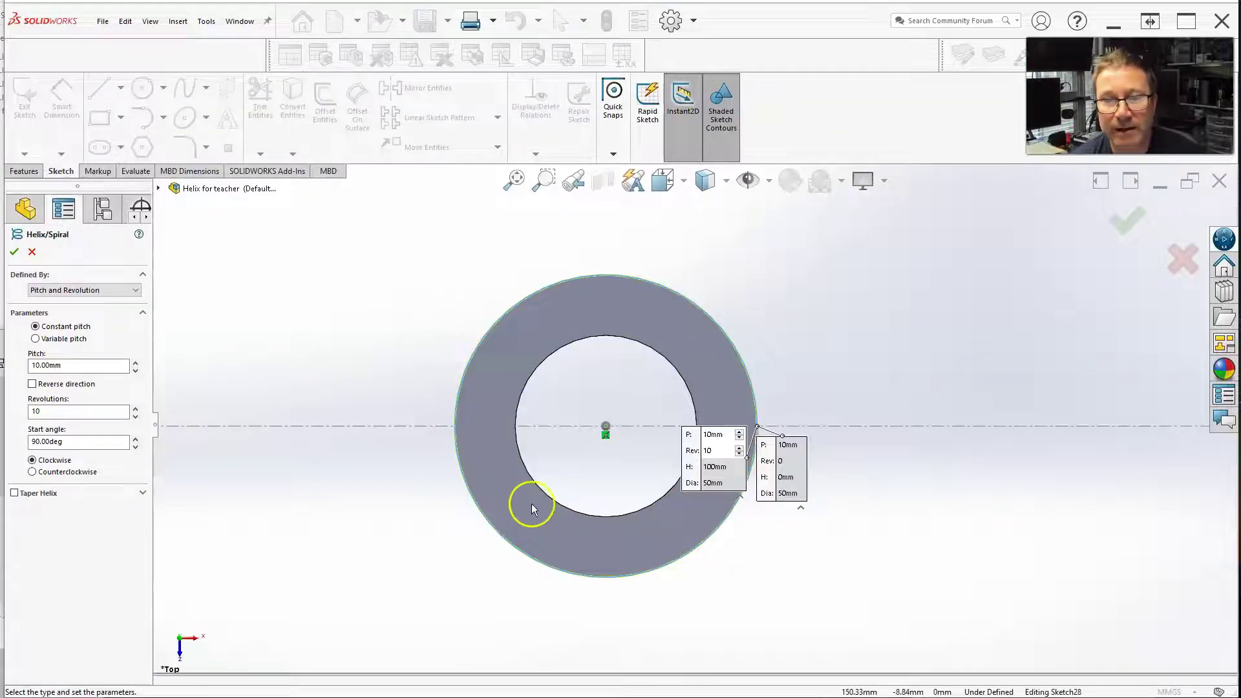
Set the helix's constant pitch to 5 mm under the Pitch and Revolution definition.
middle_drag(491, 503, 516, 320)
scroll(589, 461, up, 5)
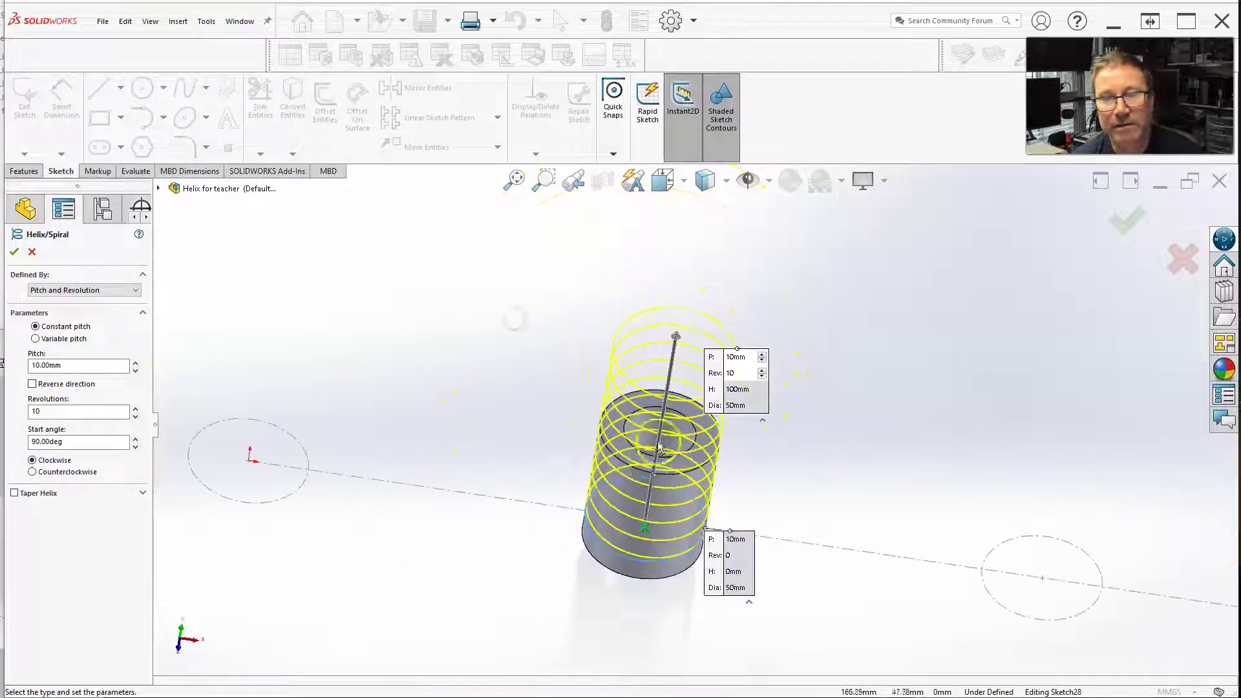
scroll(688, 507, up, 1)
scroll(687, 507, down, 1)
scroll(511, 456, down, 2)
scroll(551, 458, down, 1)
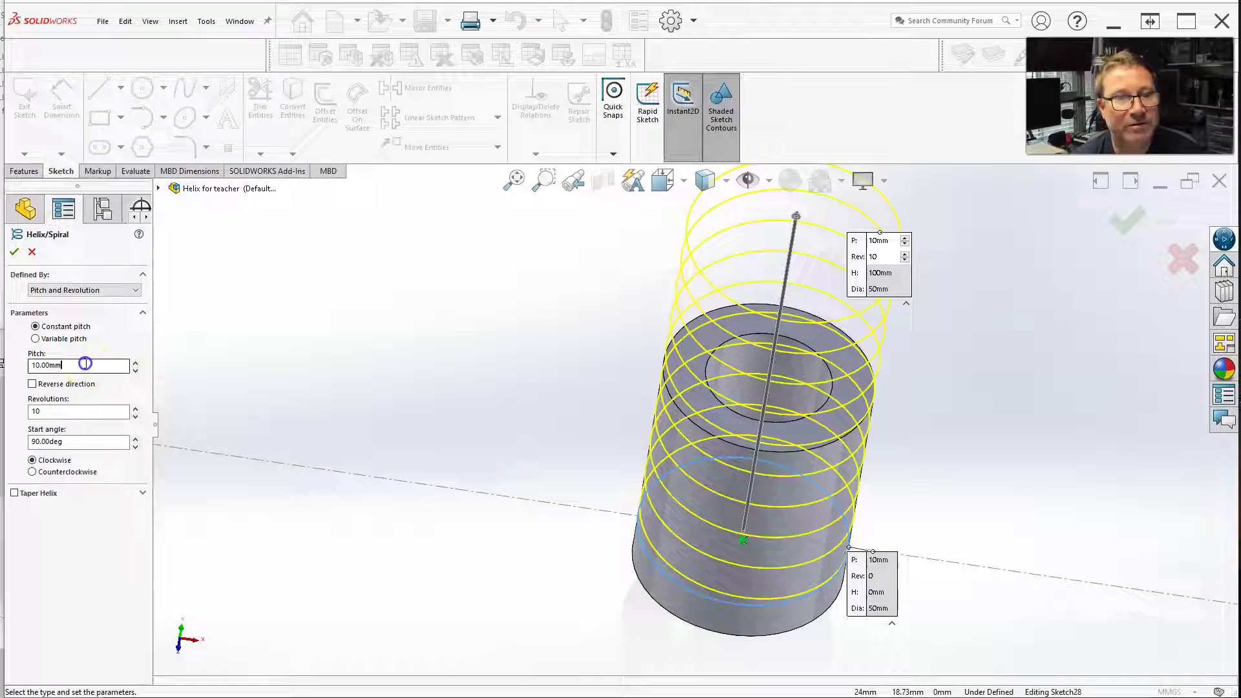
text(5)
key(Return)
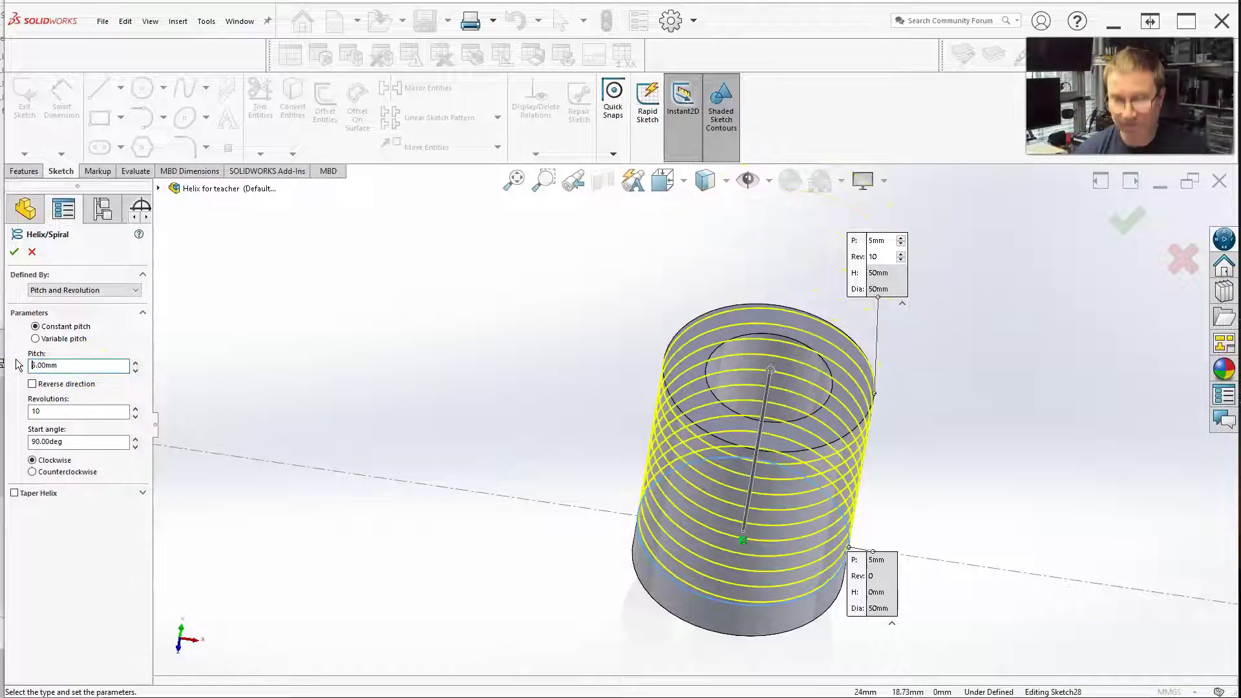
middle_drag(366, 397, 354, 260)
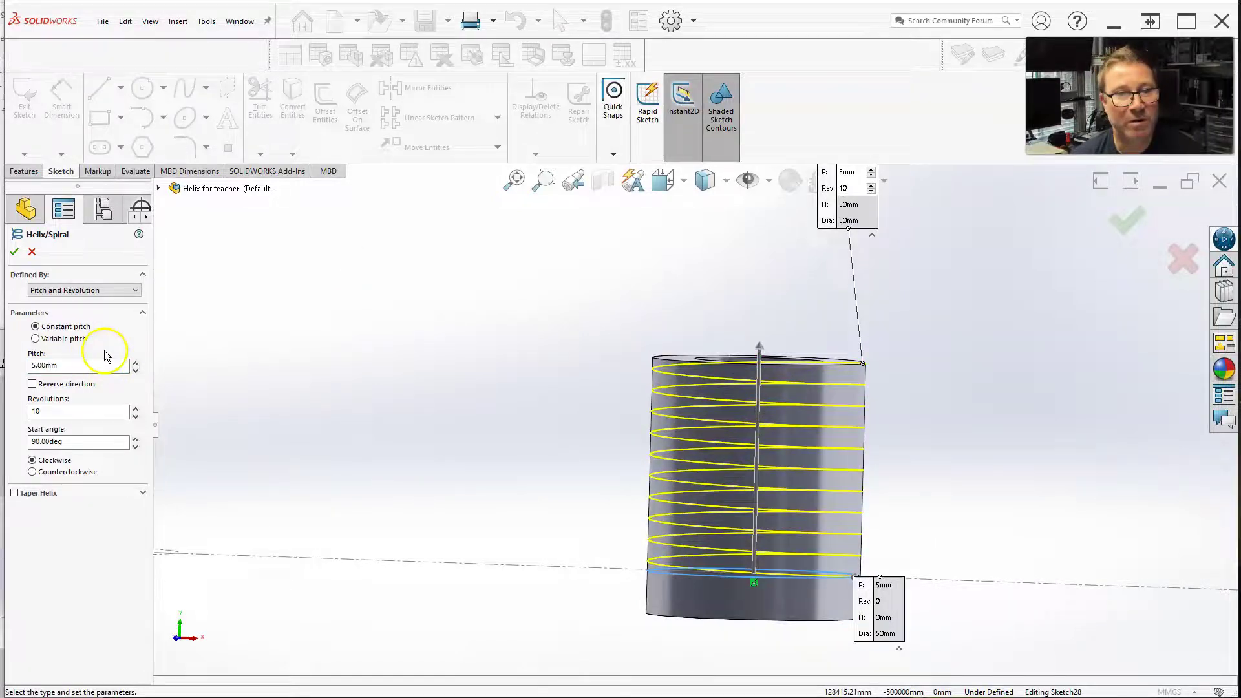
Define the helix by Height and Revolution and set its height to 40 mm.
click(71, 365)
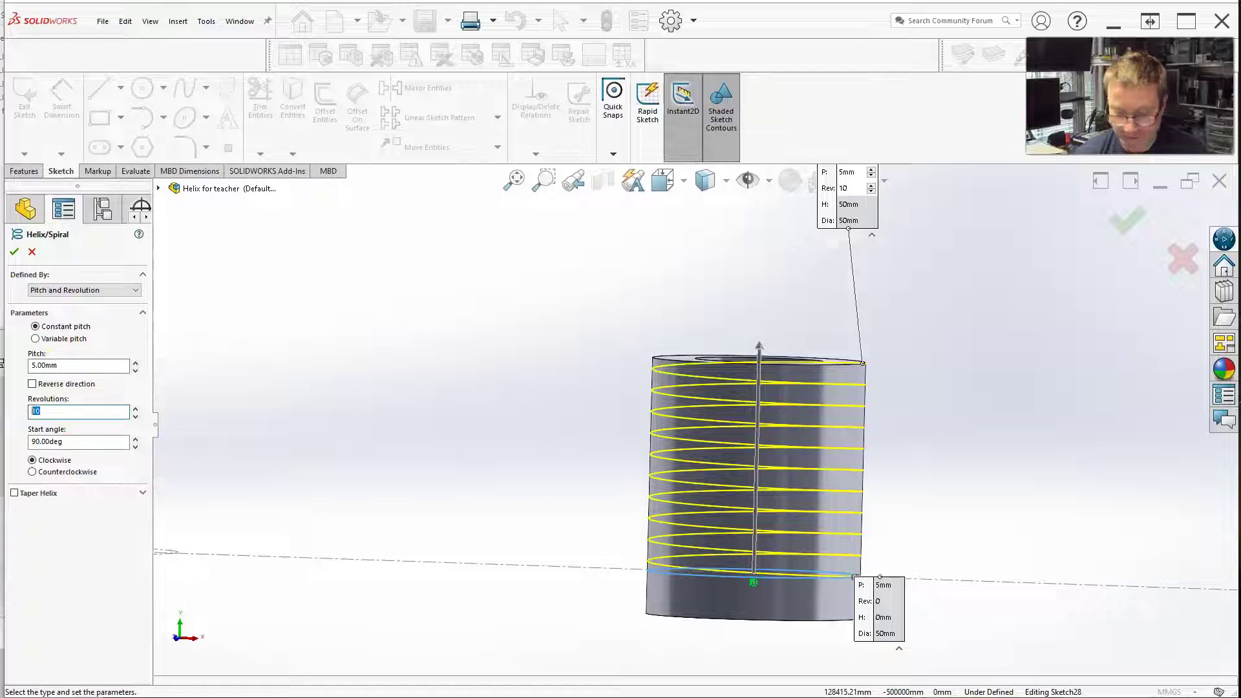
click(51, 344)
click(74, 294)
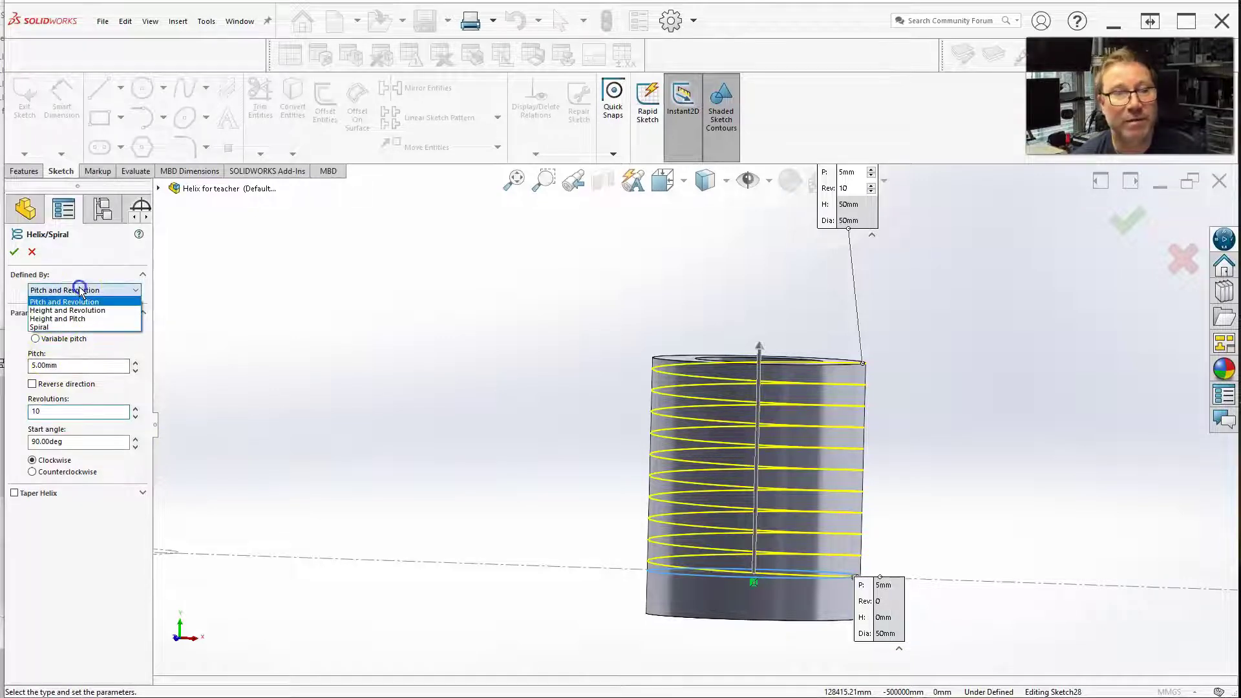
click(72, 309)
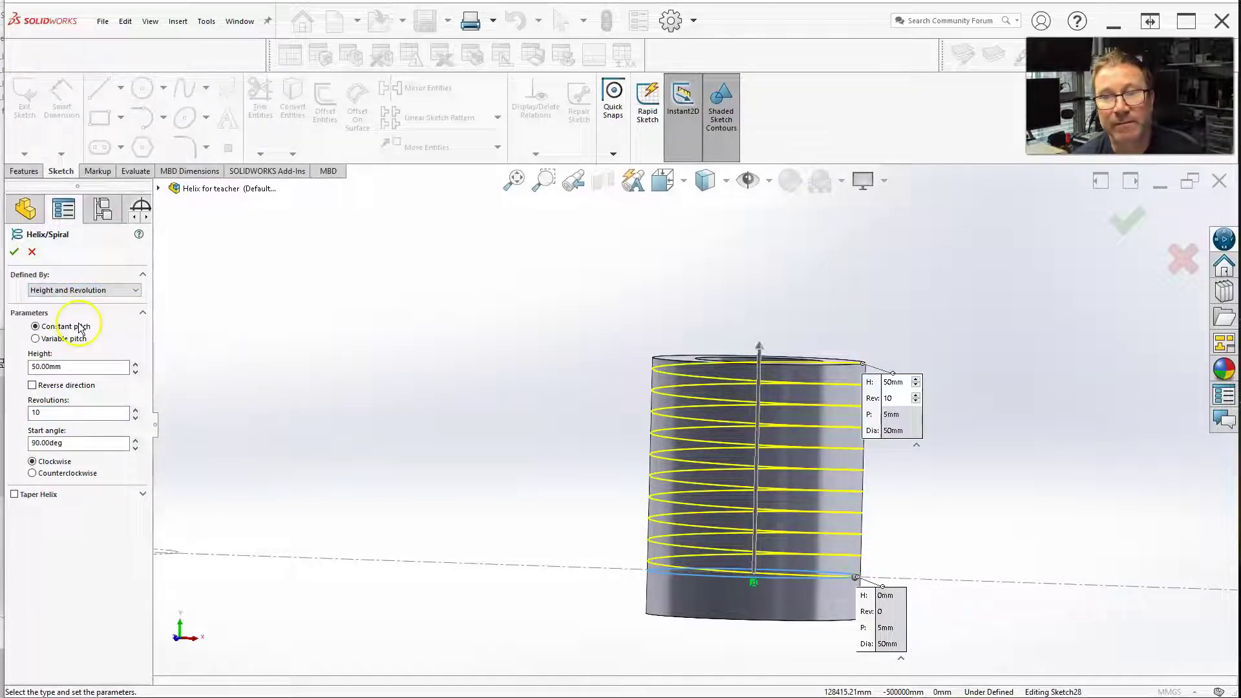
click(72, 365)
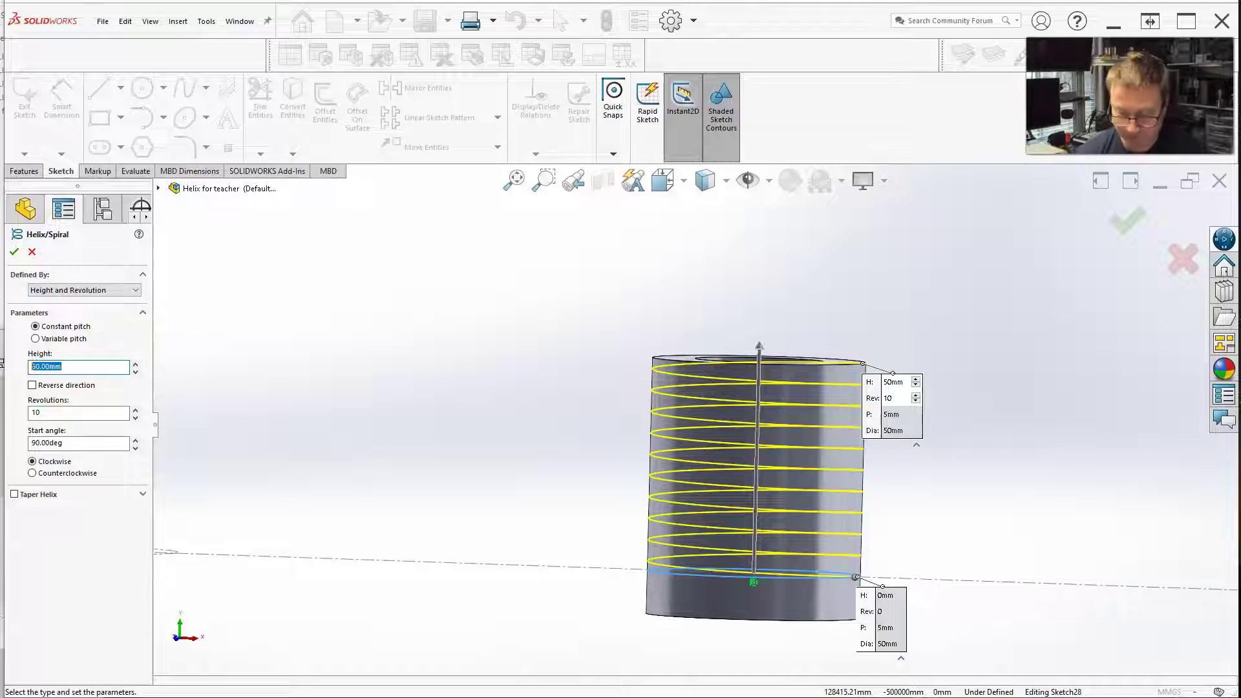
key(Return)
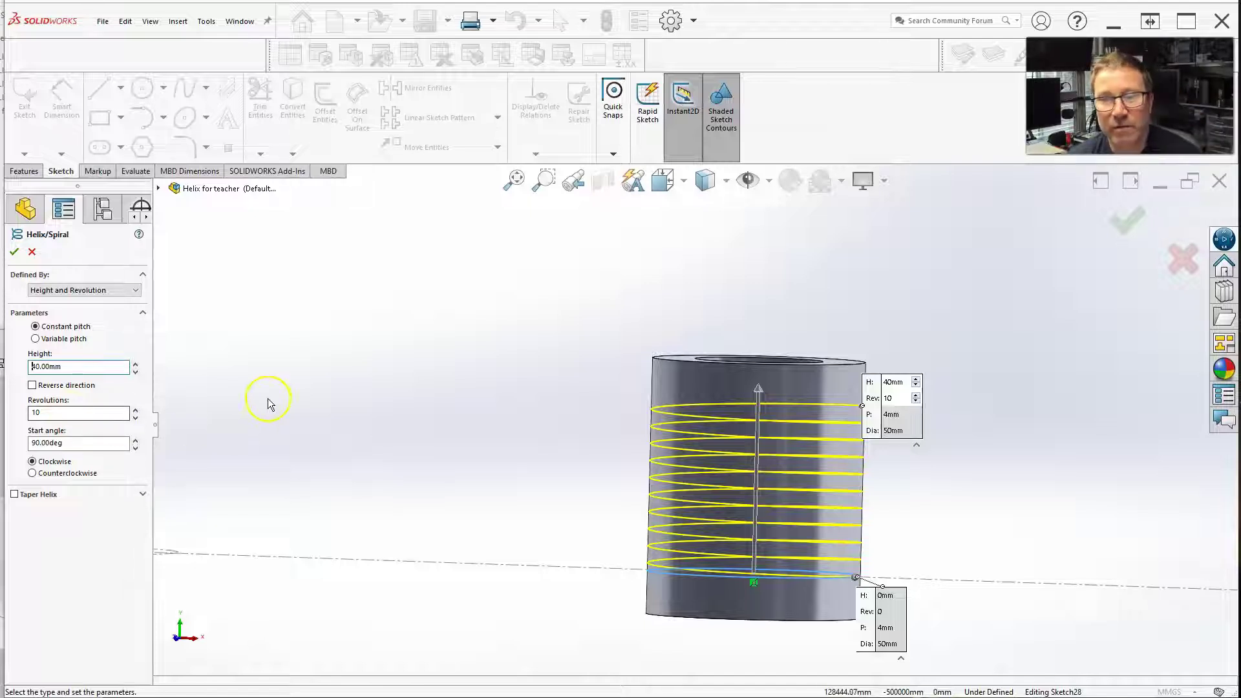
Define the helix by Height and Pitch, set the pitch to 5 mm, and create the curve.
click(100, 292)
click(71, 316)
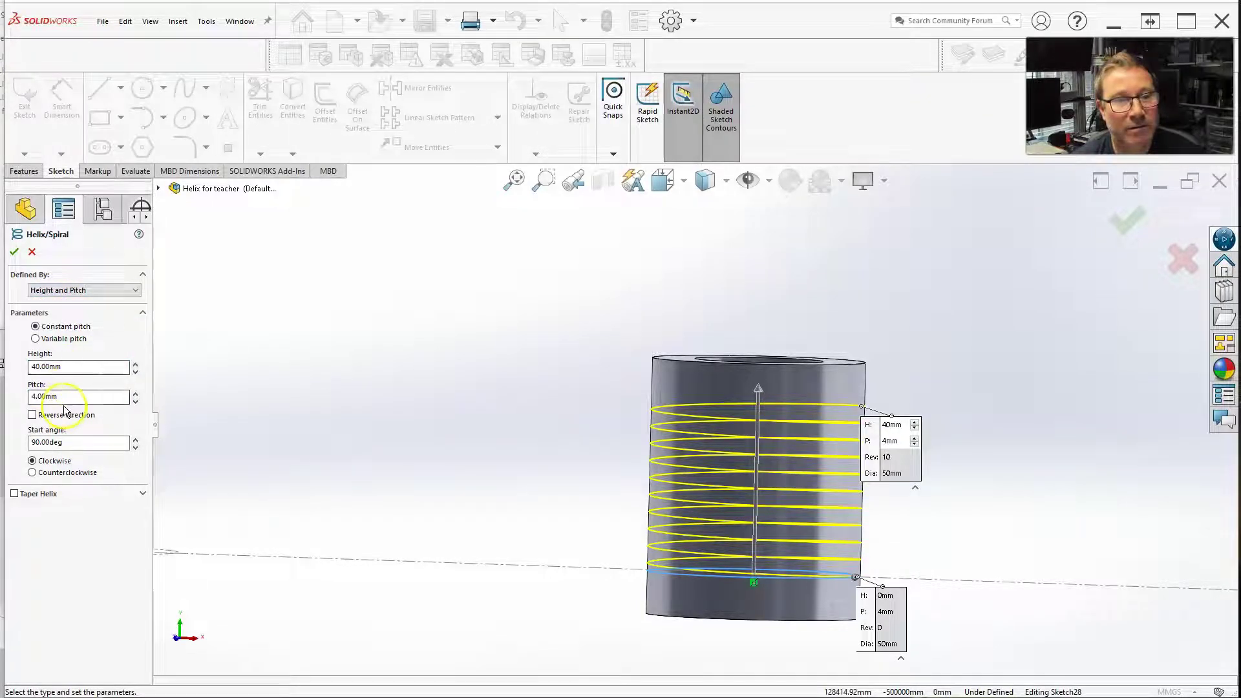
click(58, 398)
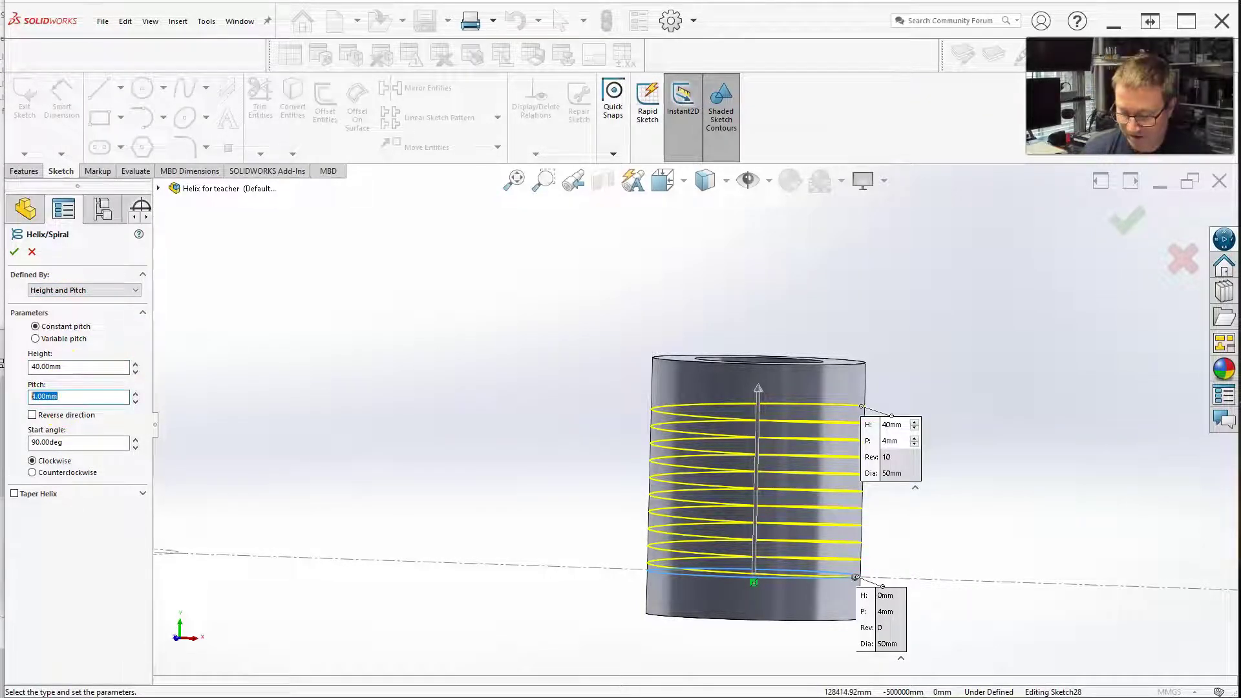
key(Return)
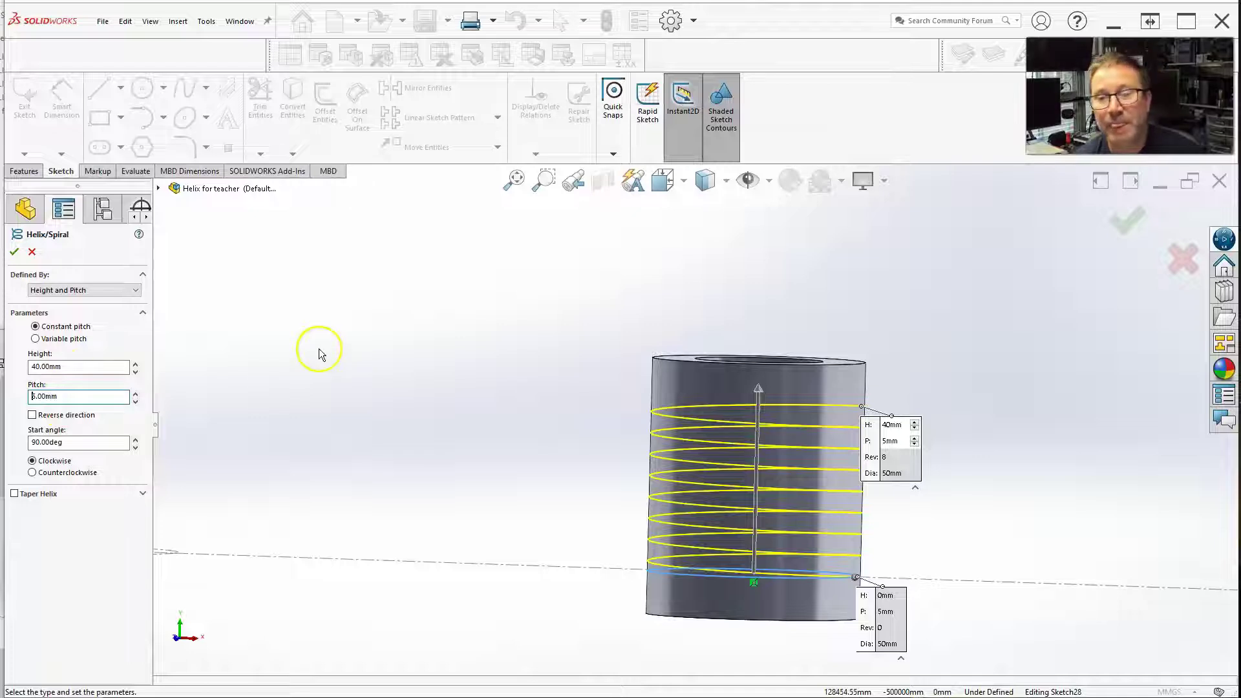
click(1130, 225)
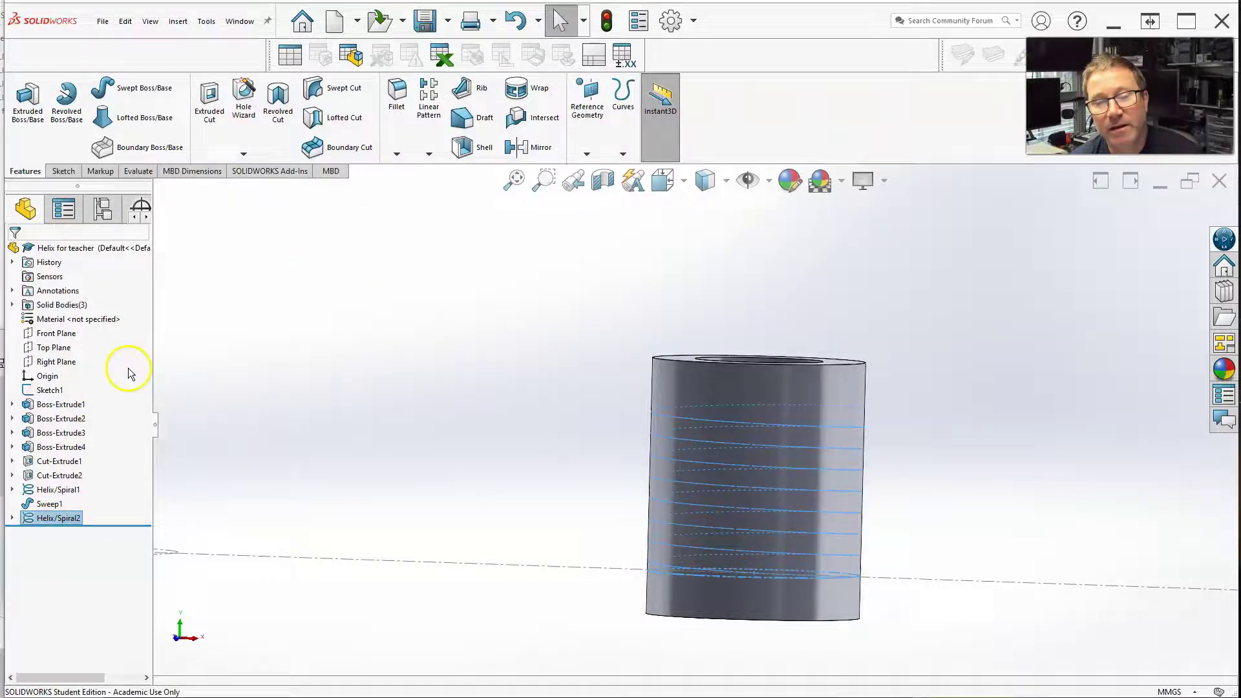
Sweep a 3 mm diameter circular profile along the new helix, merging the raised coil with the hollow cylinder.
click(148, 99)
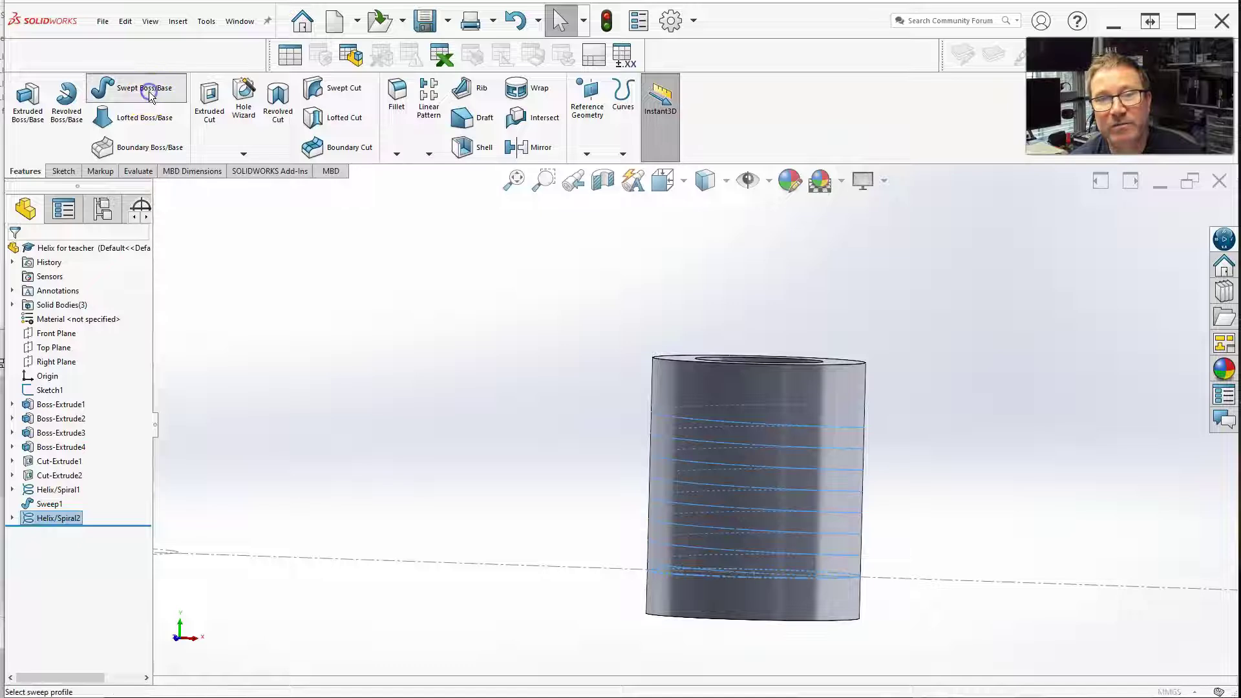
middle_drag(360, 335, 355, 358)
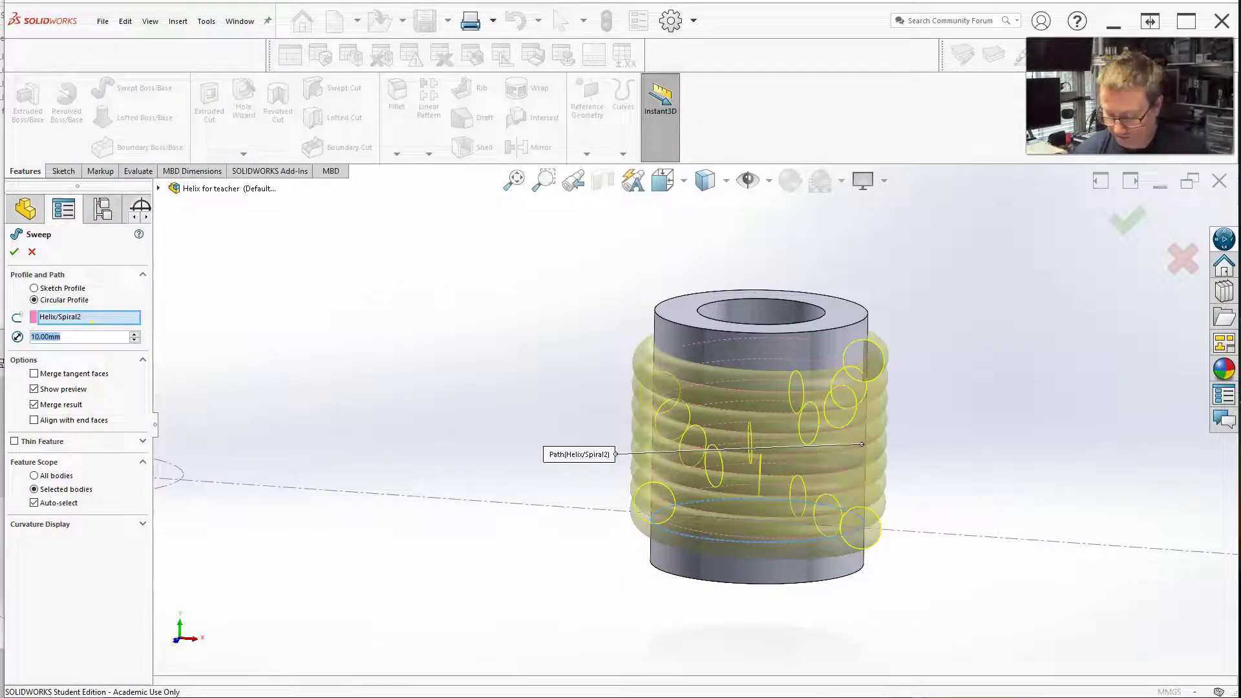
text(3)
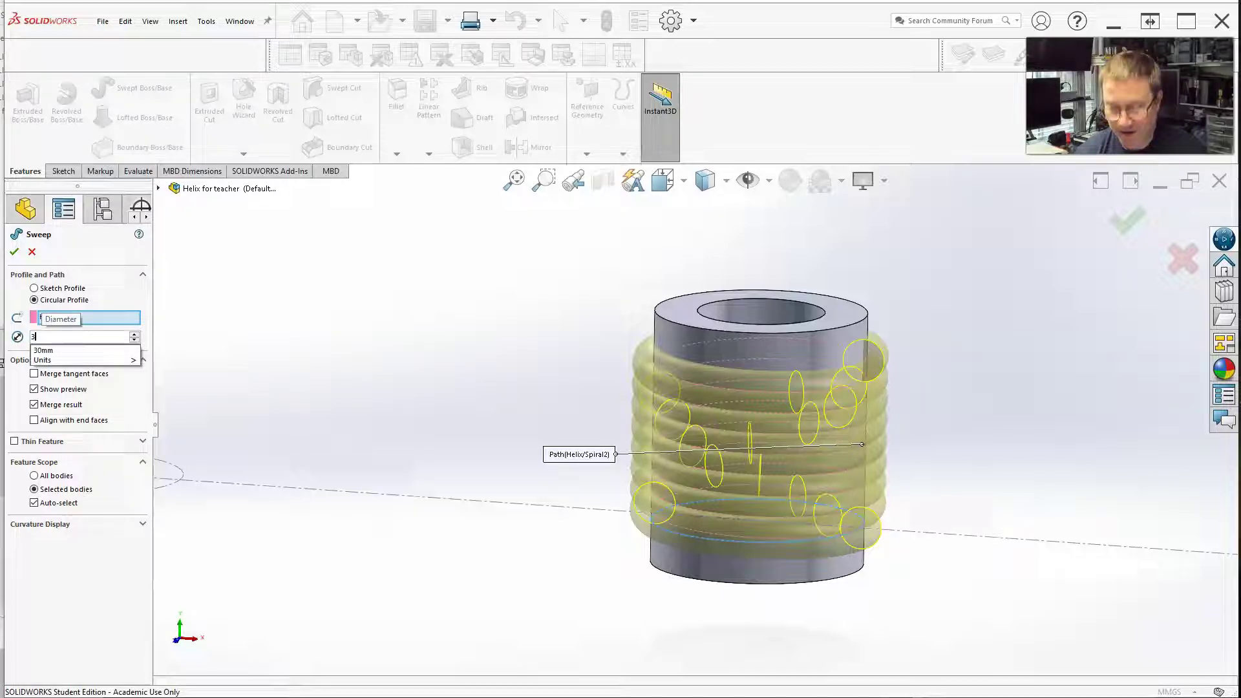
key(Return)
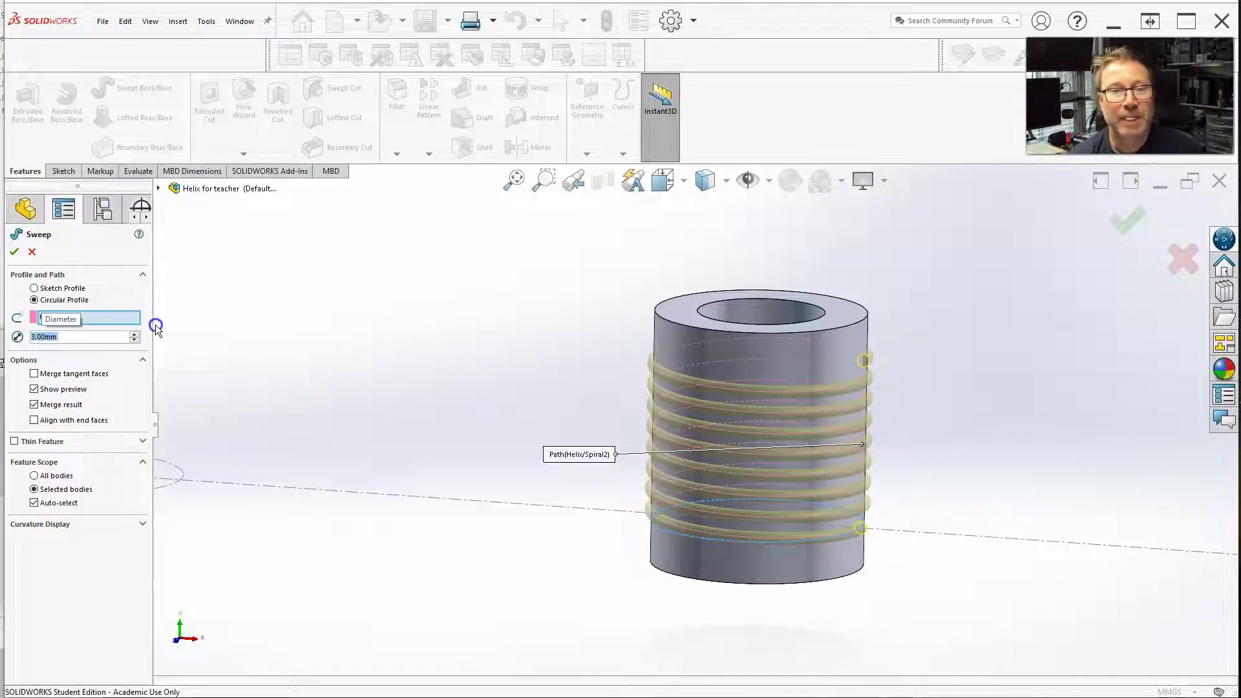
mouse_move(612, 346)
middle_down()
mouse_move(578, 329)
mouse_move(618, 351)
middle_up()
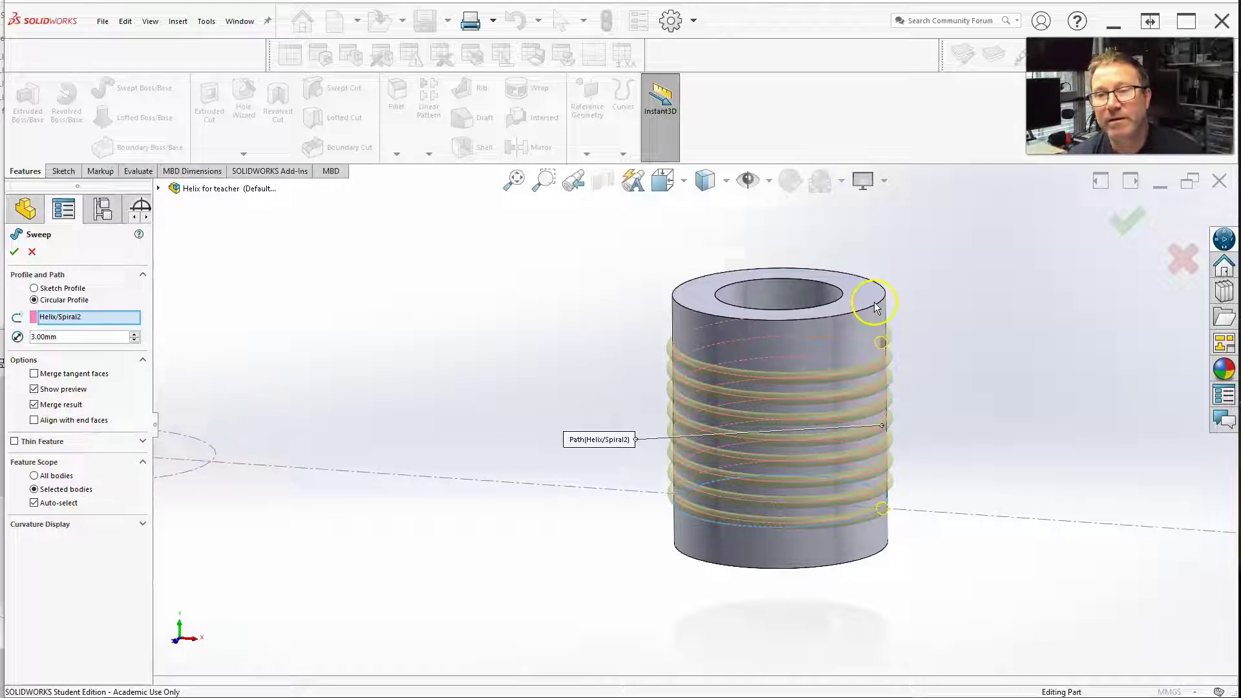
scroll(867, 360, down, 3)
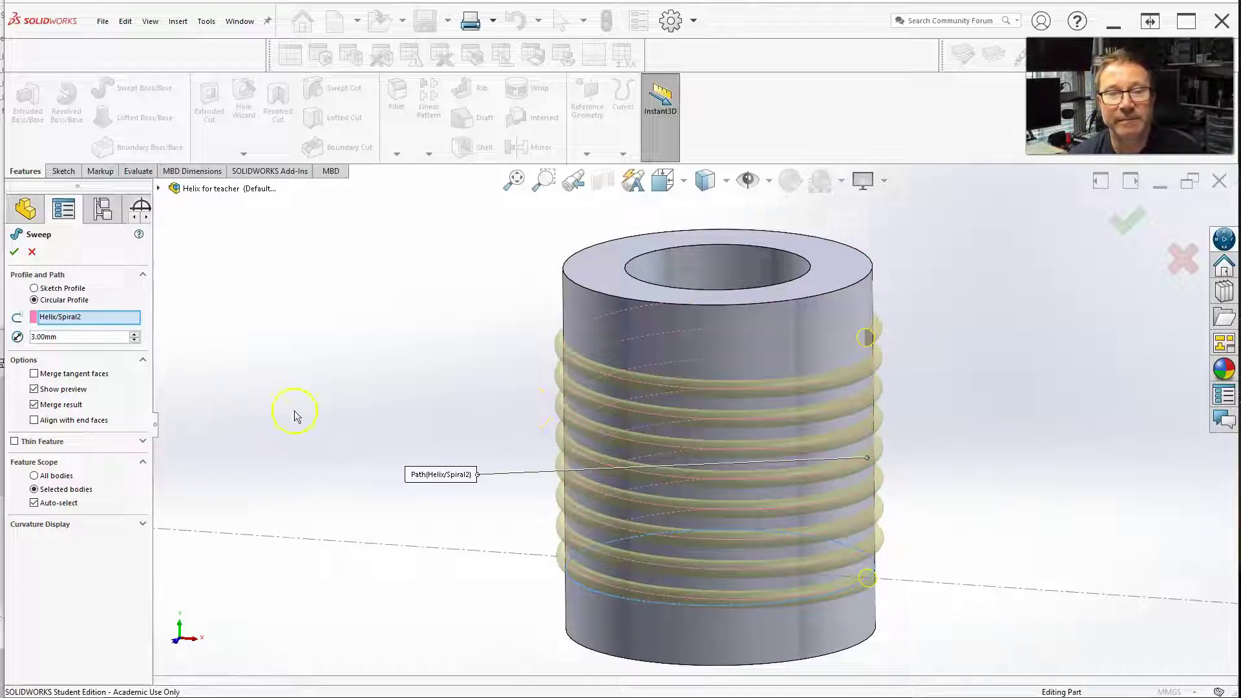
mouse_move(856, 349)
middle_down()
mouse_move(847, 343)
mouse_move(866, 361)
middle_up()
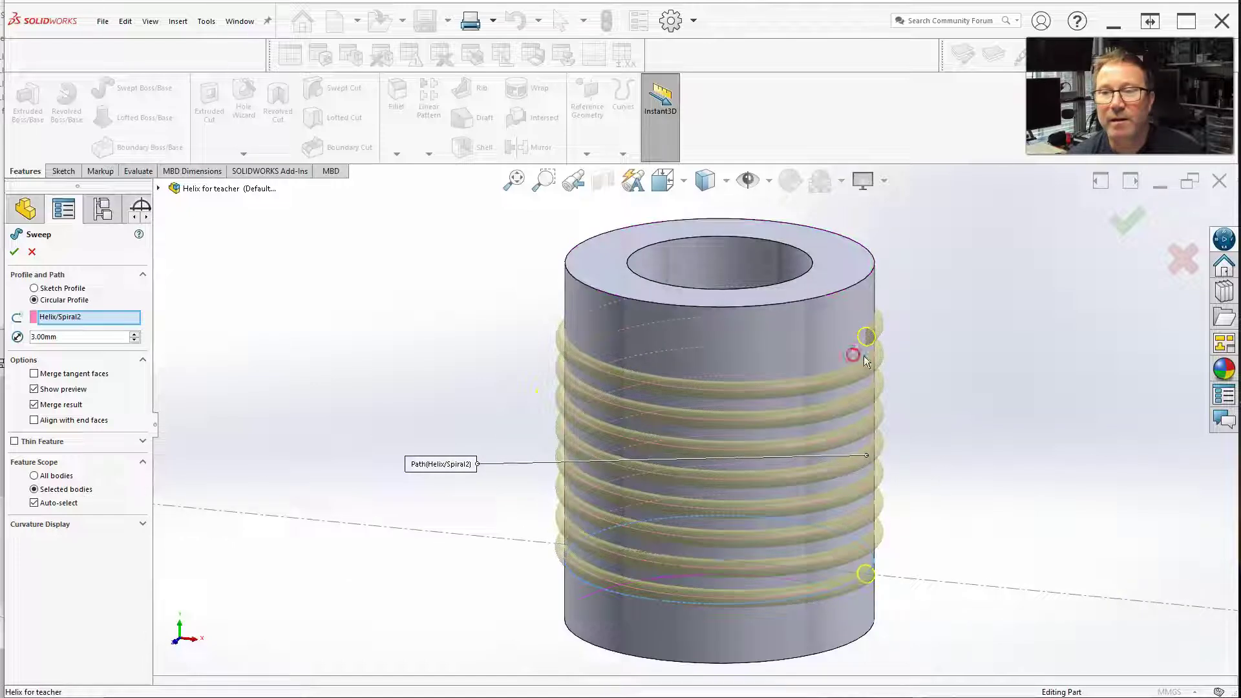
click(1130, 227)
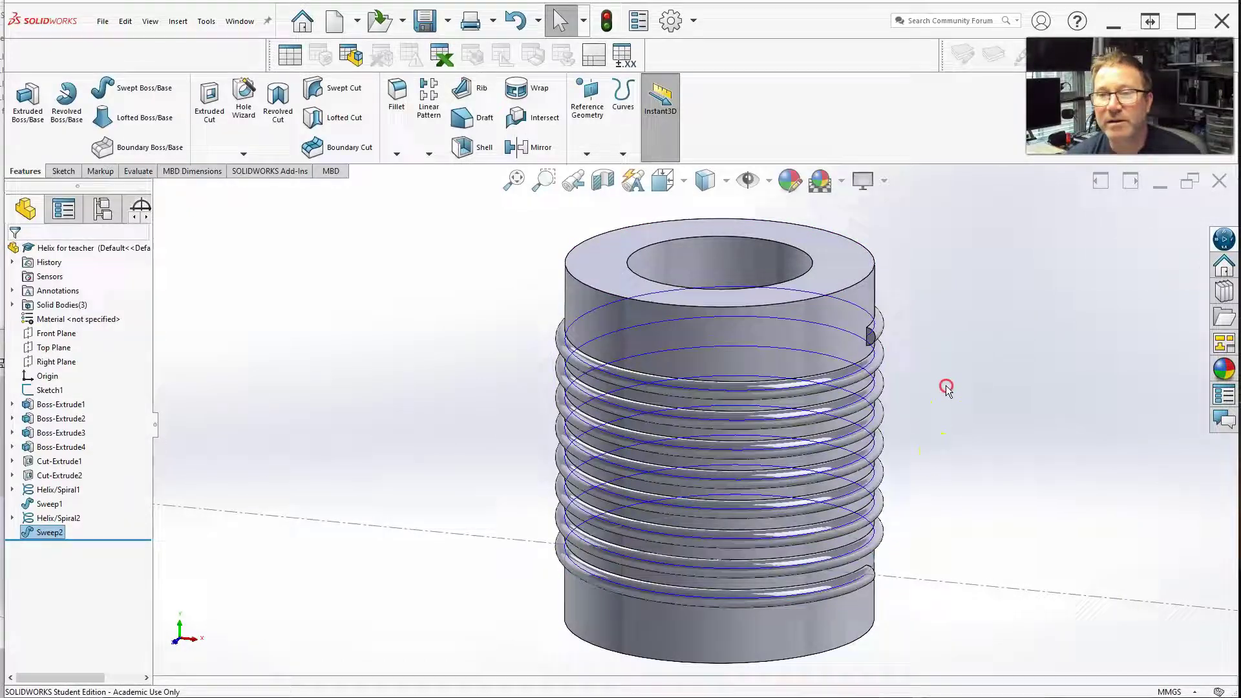
Examine the swept coil around the hollow cylinder from above, below and the side.
middle_drag(947, 387, 914, 388)
scroll(921, 413, up, 4)
scroll(980, 390, down, 5)
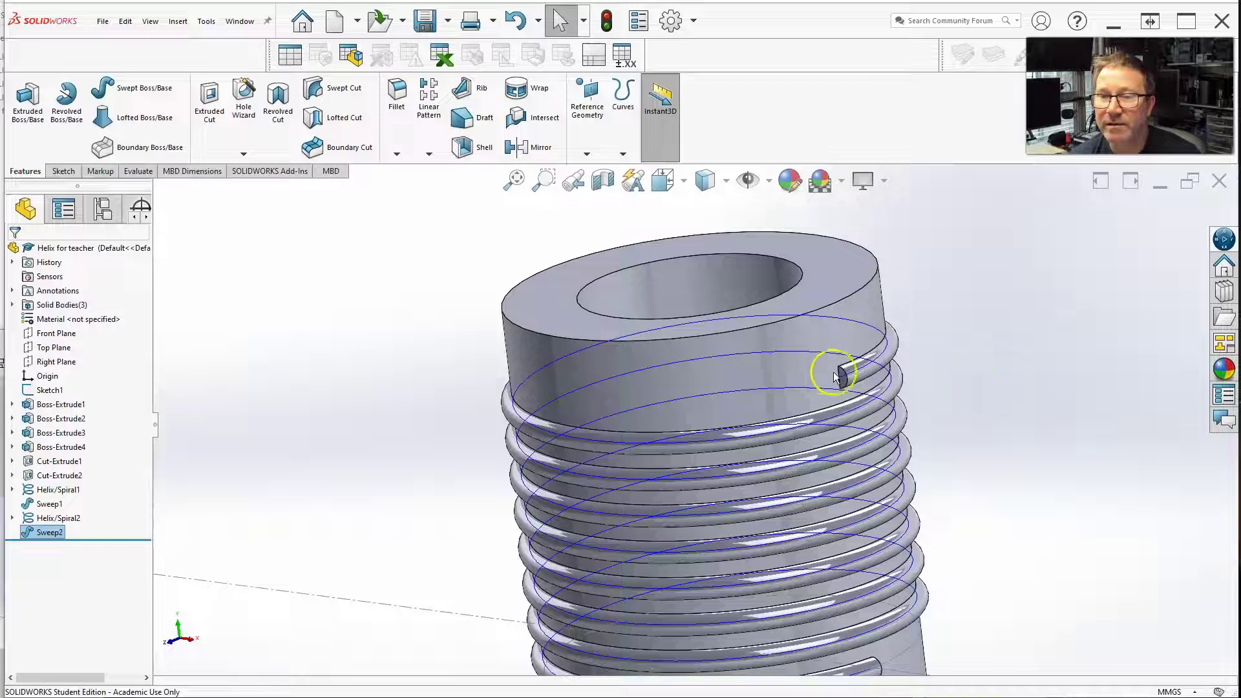
scroll(803, 471, up, 3)
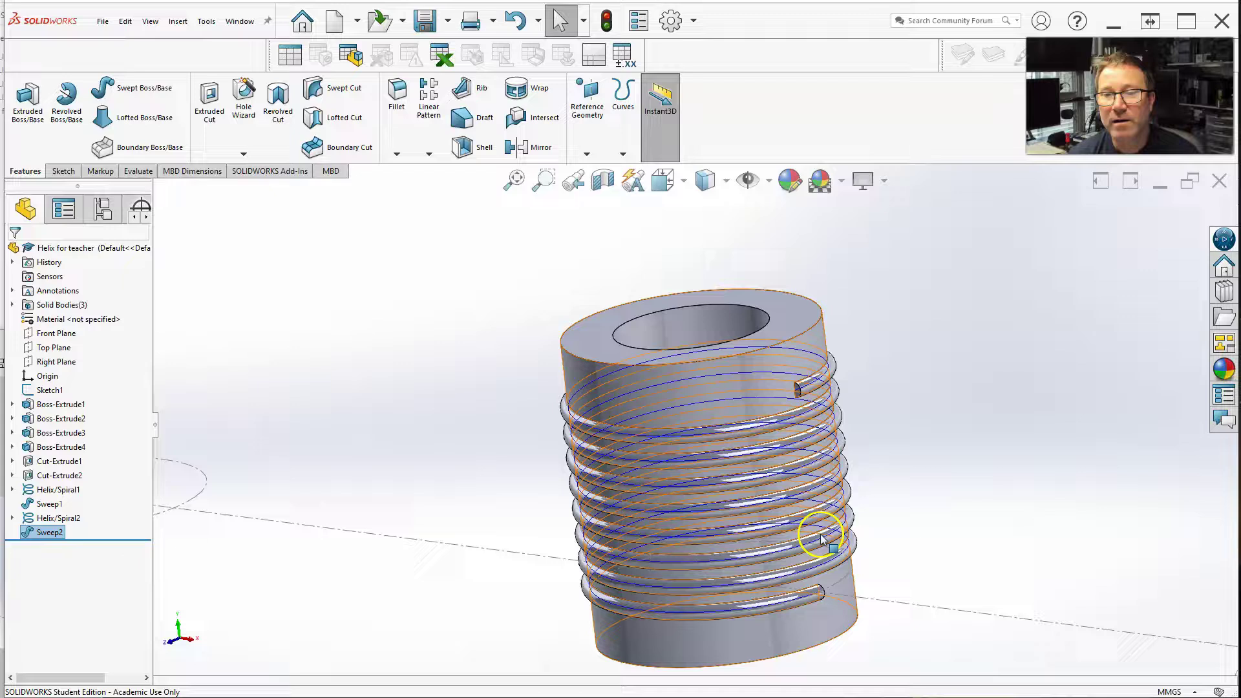
click(932, 361)
mouse_move(962, 348)
middle_down()
mouse_move(951, 353)
mouse_move(956, 337)
middle_up()
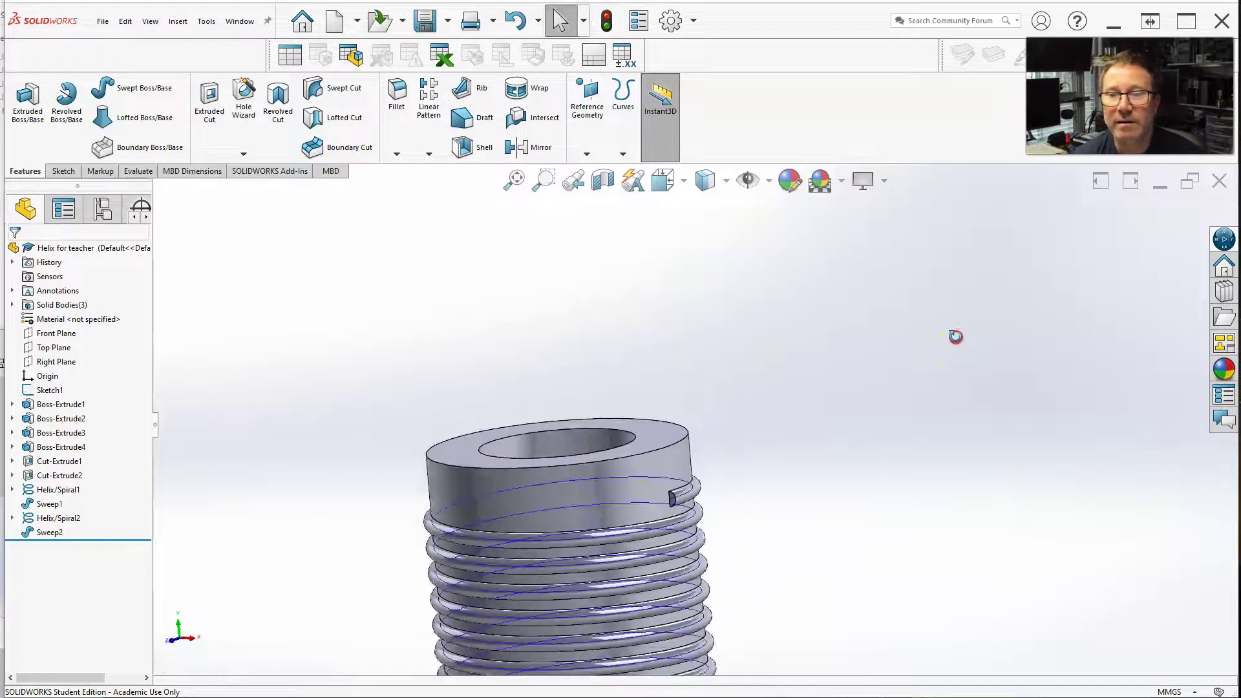
scroll(852, 439, up, 3)
scroll(705, 561, down, 1)
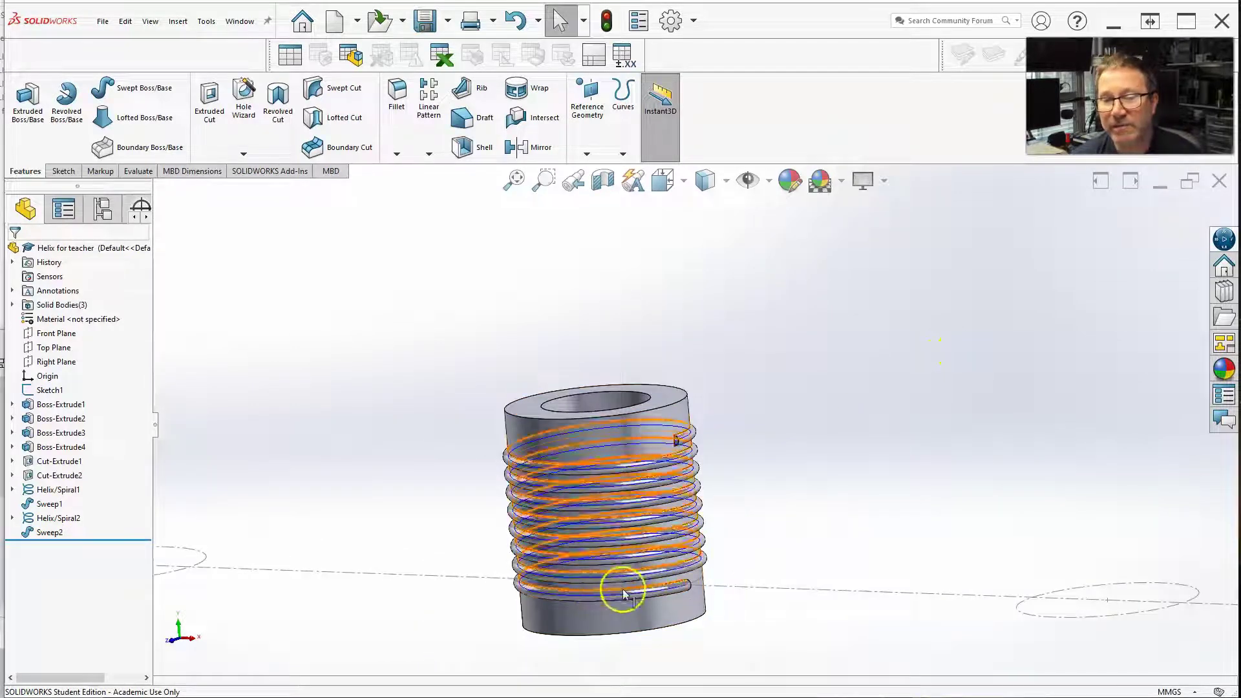
scroll(764, 478, up, 1)
middle_drag(621, 533, 616, 451)
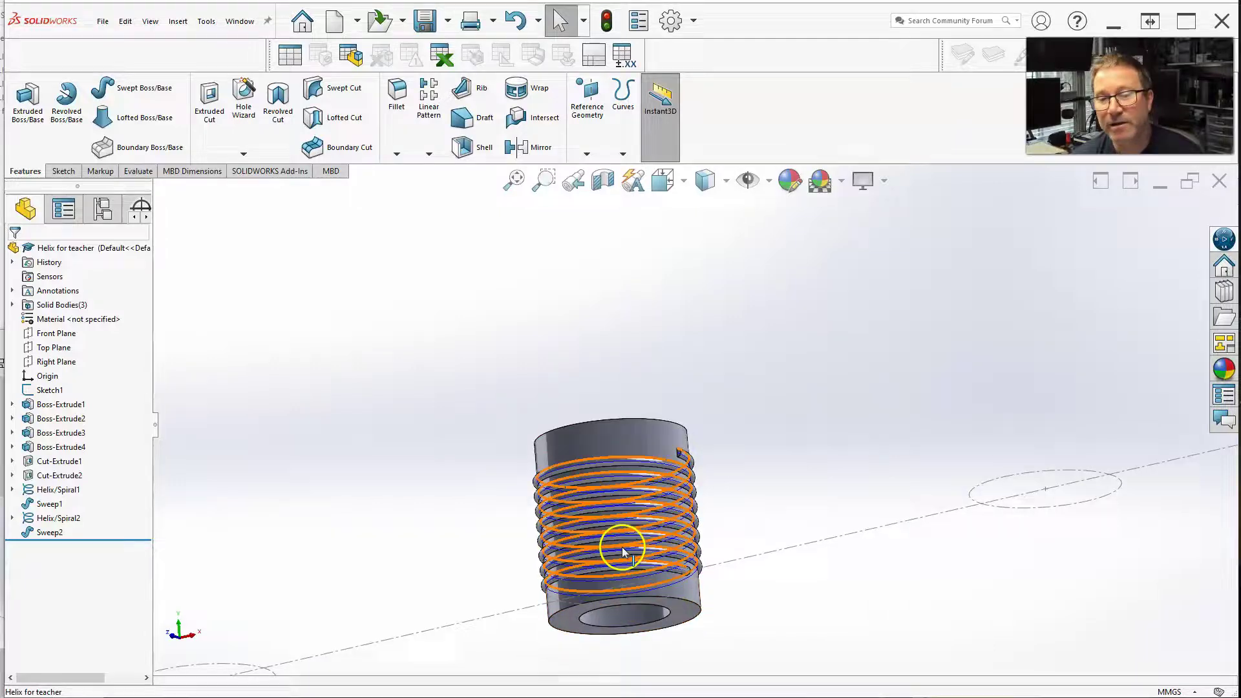
middle_drag(622, 547, 591, 588)
scroll(596, 573, down, 4)
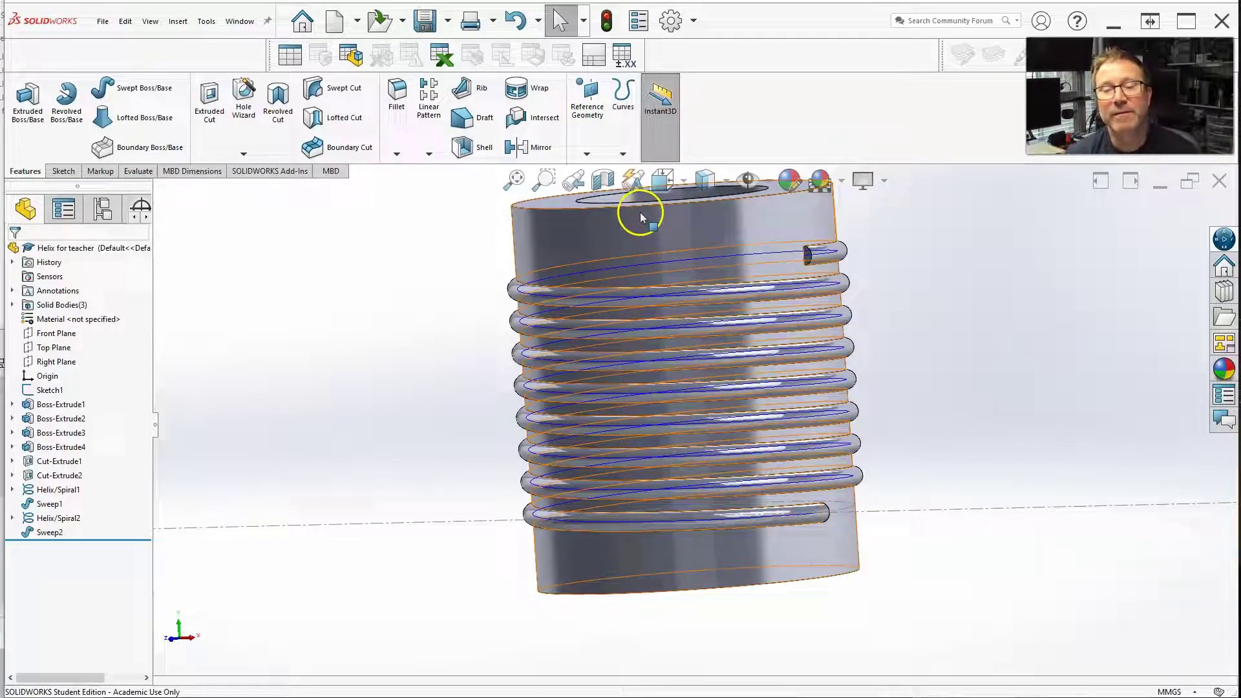
Check where the coil starts near the cylinder's base and how its turns run along the outer wall.
click(655, 521)
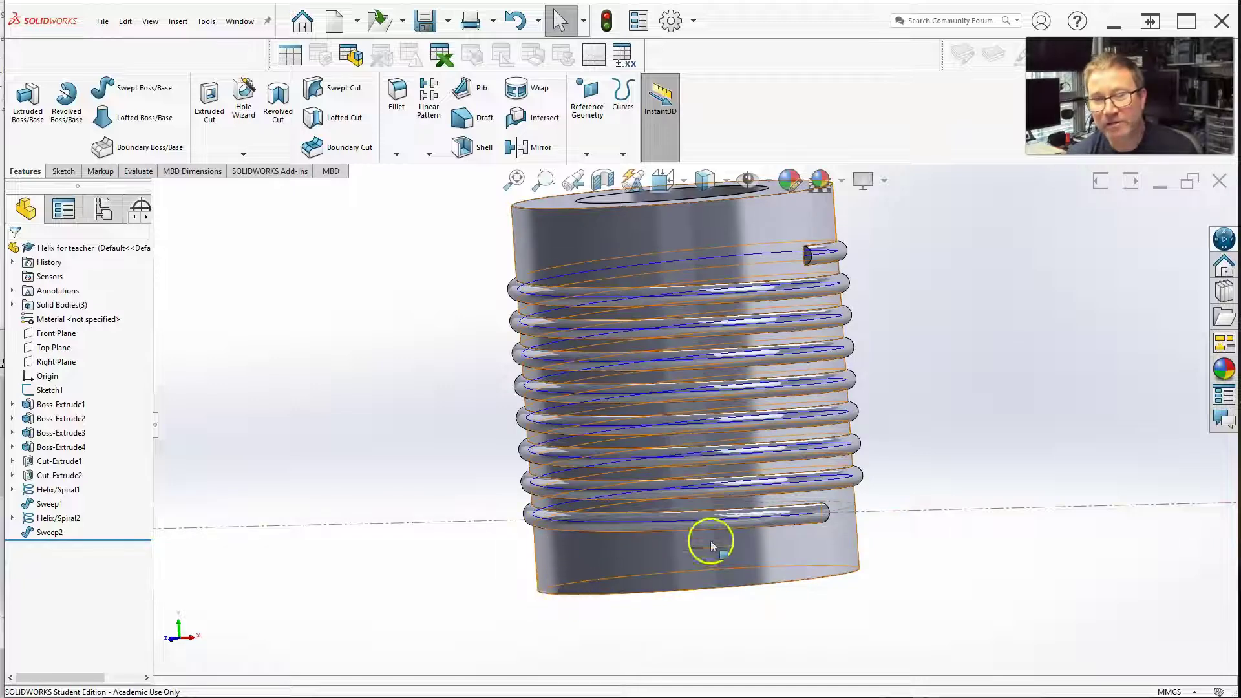
scroll(711, 524, up, 2)
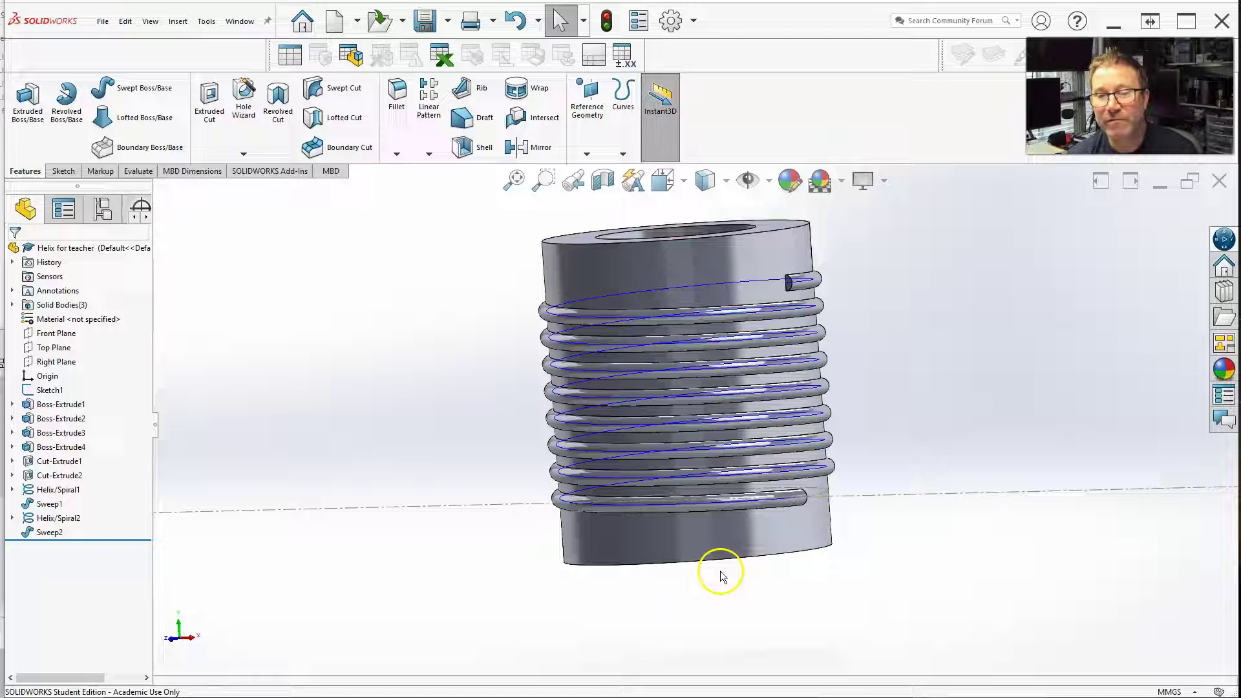
mouse_move(630, 475)
middle_down()
mouse_move(623, 414)
mouse_move(627, 463)
middle_up()
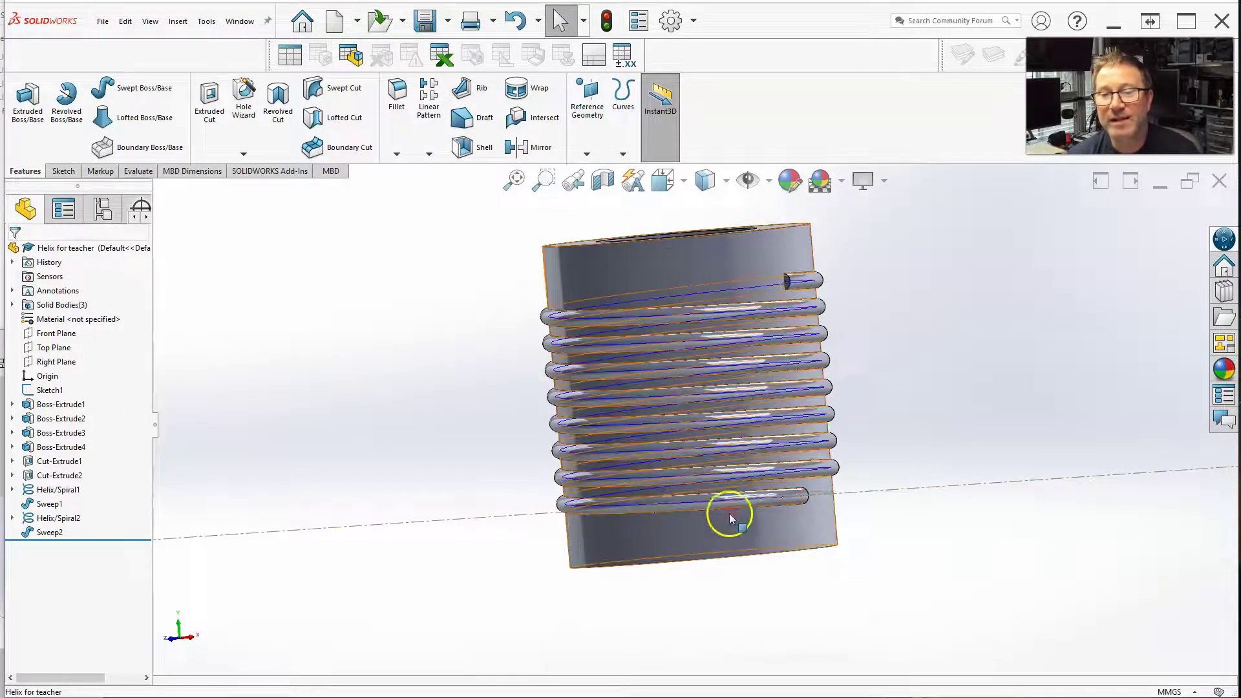
middle_drag(729, 517, 704, 505)
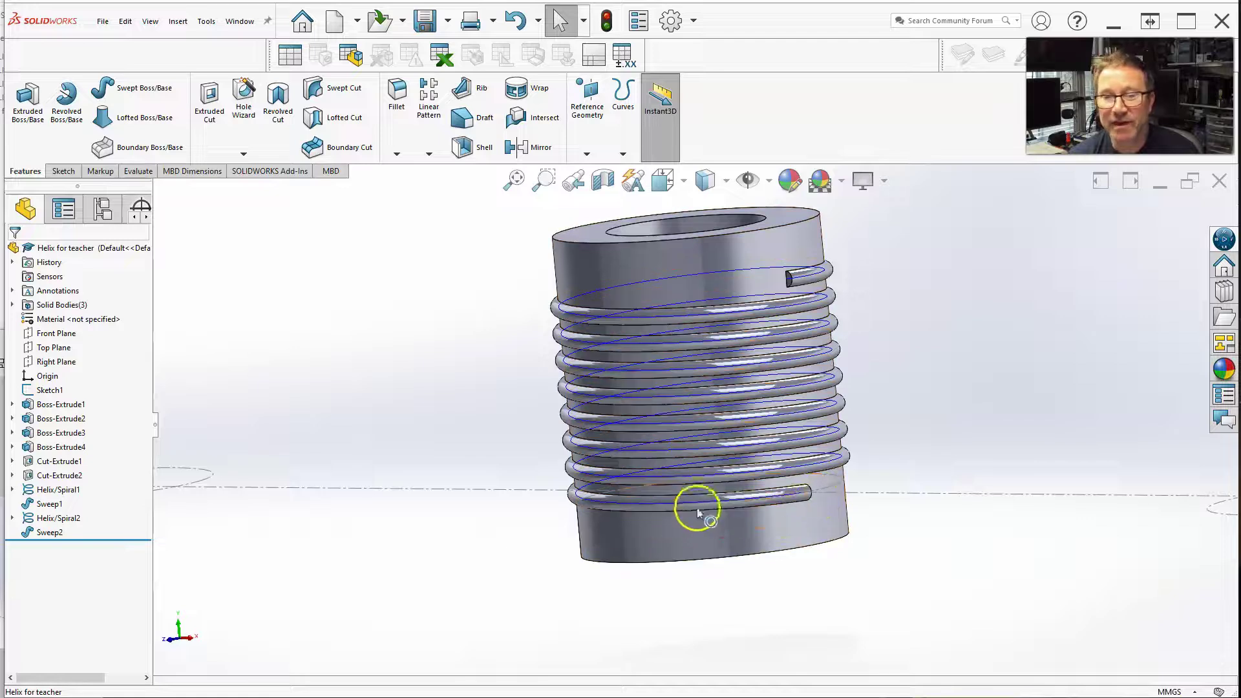
middle_drag(857, 518, 726, 502)
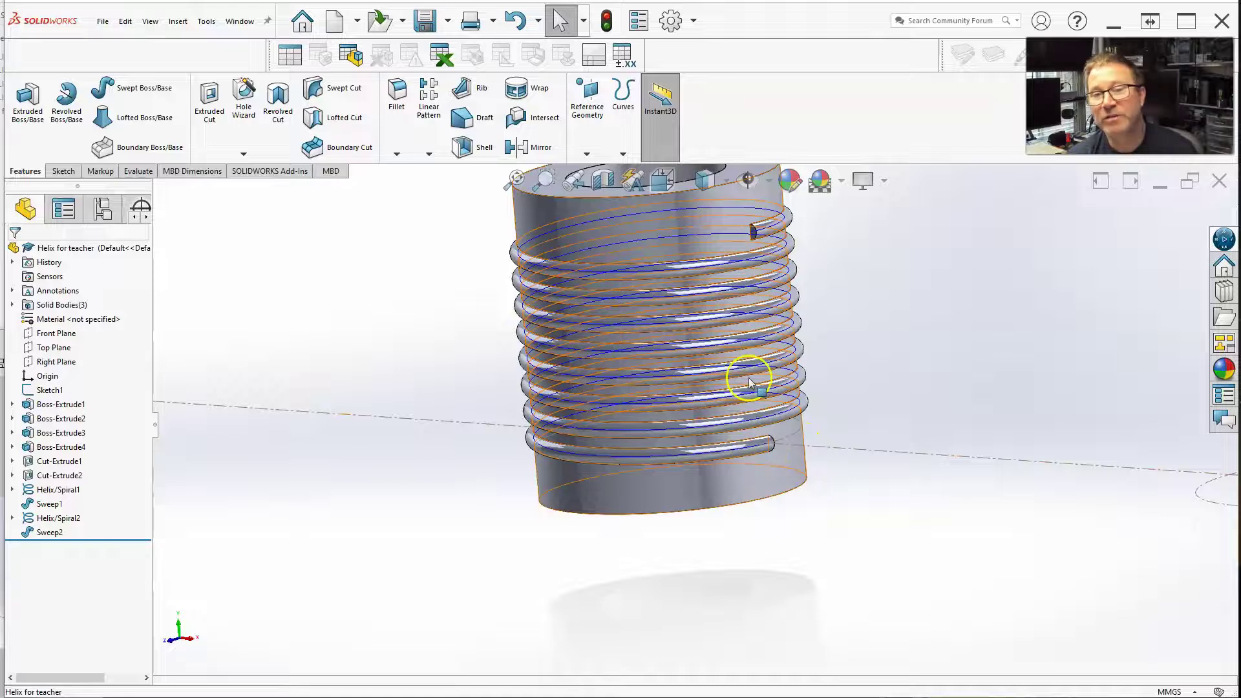
scroll(847, 537, up, 3)
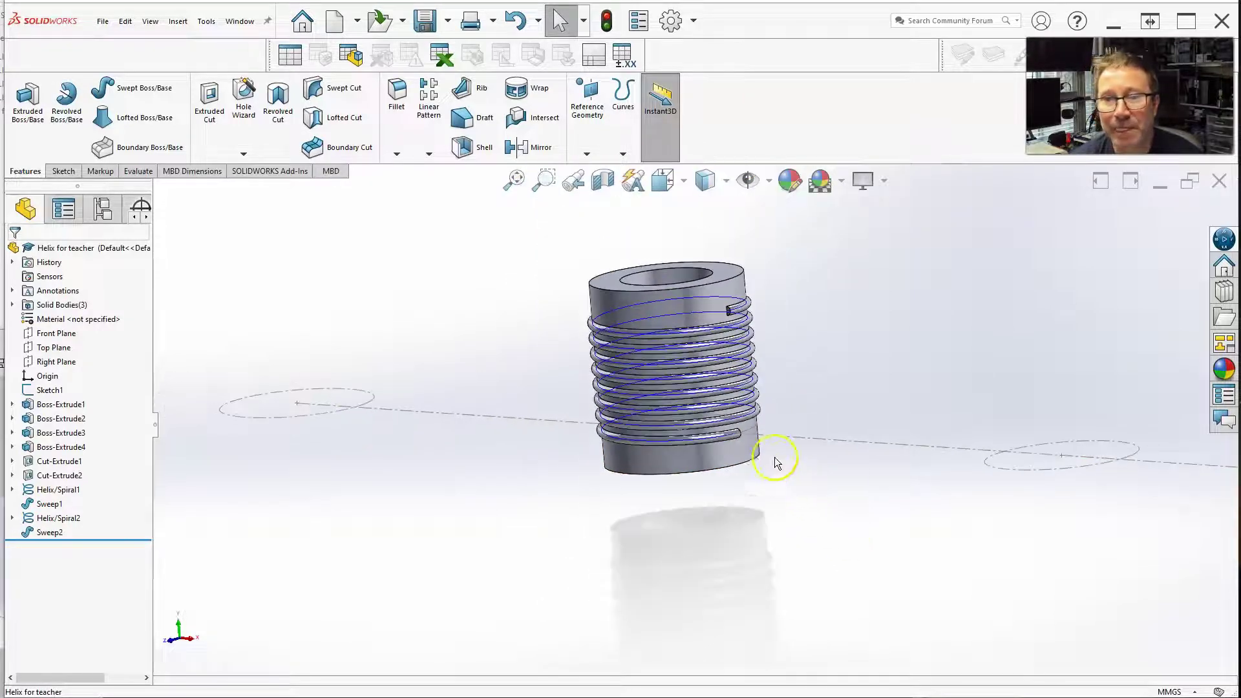
scroll(776, 452, down, 3)
scroll(705, 422, up, 1)
middle_drag(615, 375, 632, 370)
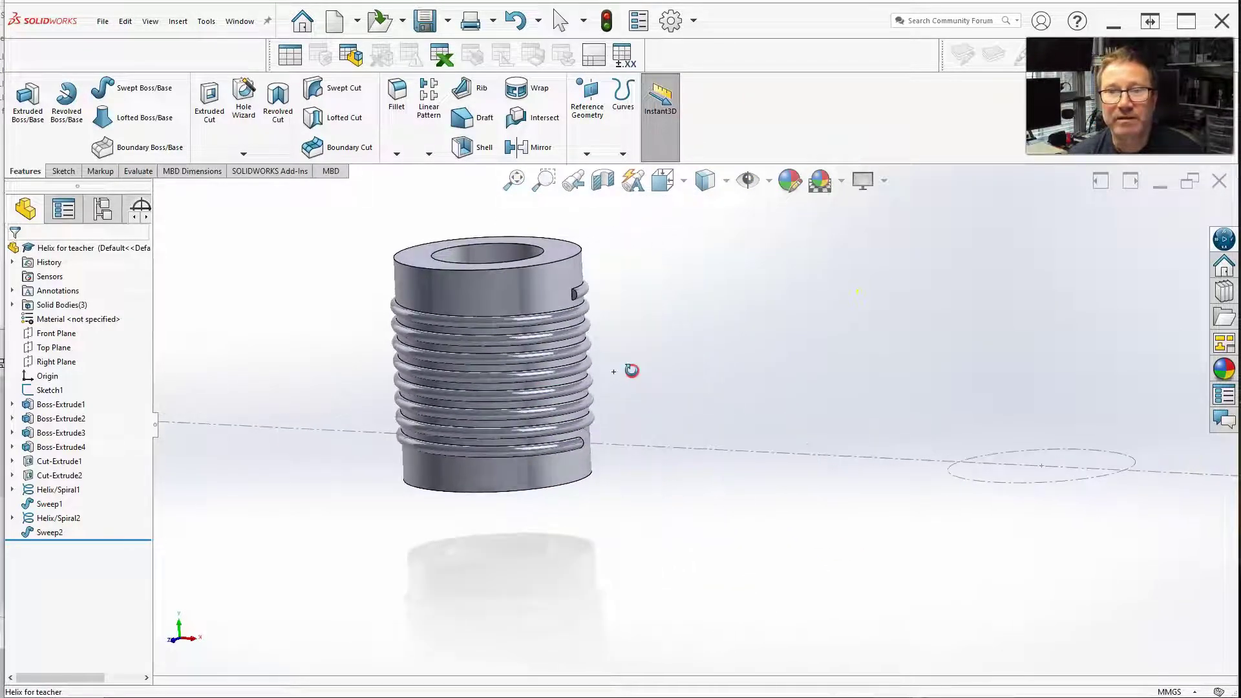
scroll(627, 372, up, 1)
scroll(440, 359, down, 5)
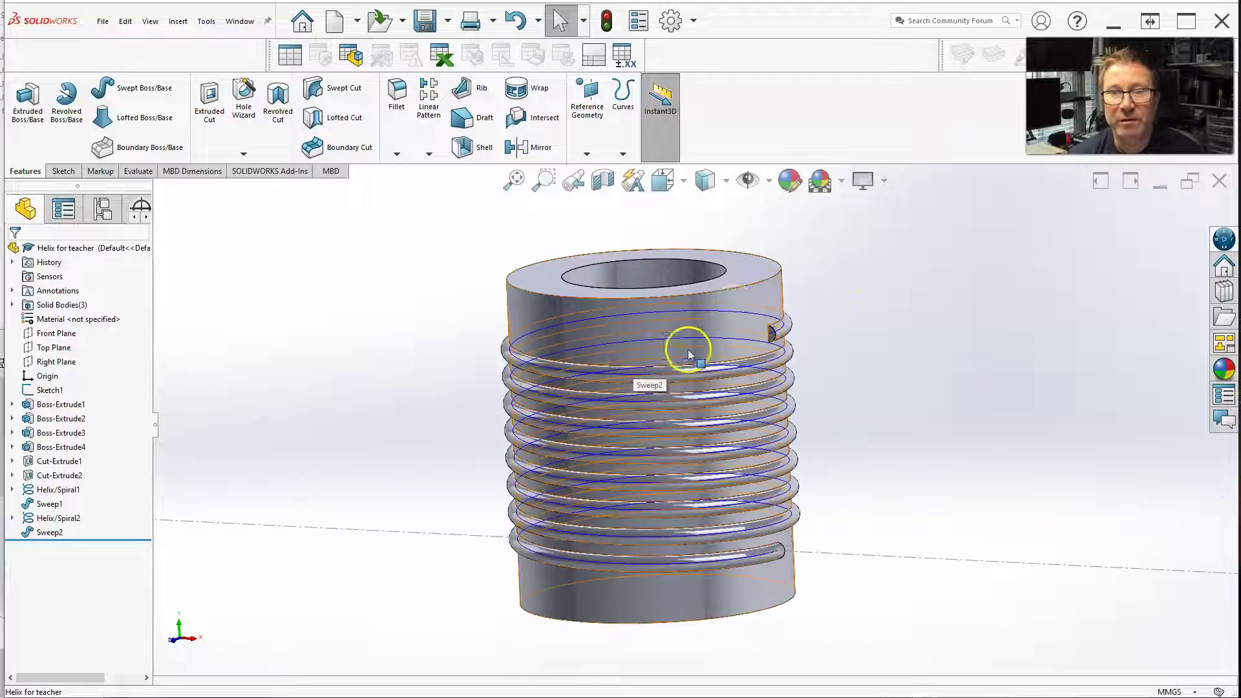
Inspect the coil's end face near the cylinder's upper rim up close, comparing its profile with the helix path.
scroll(745, 364, down, 4)
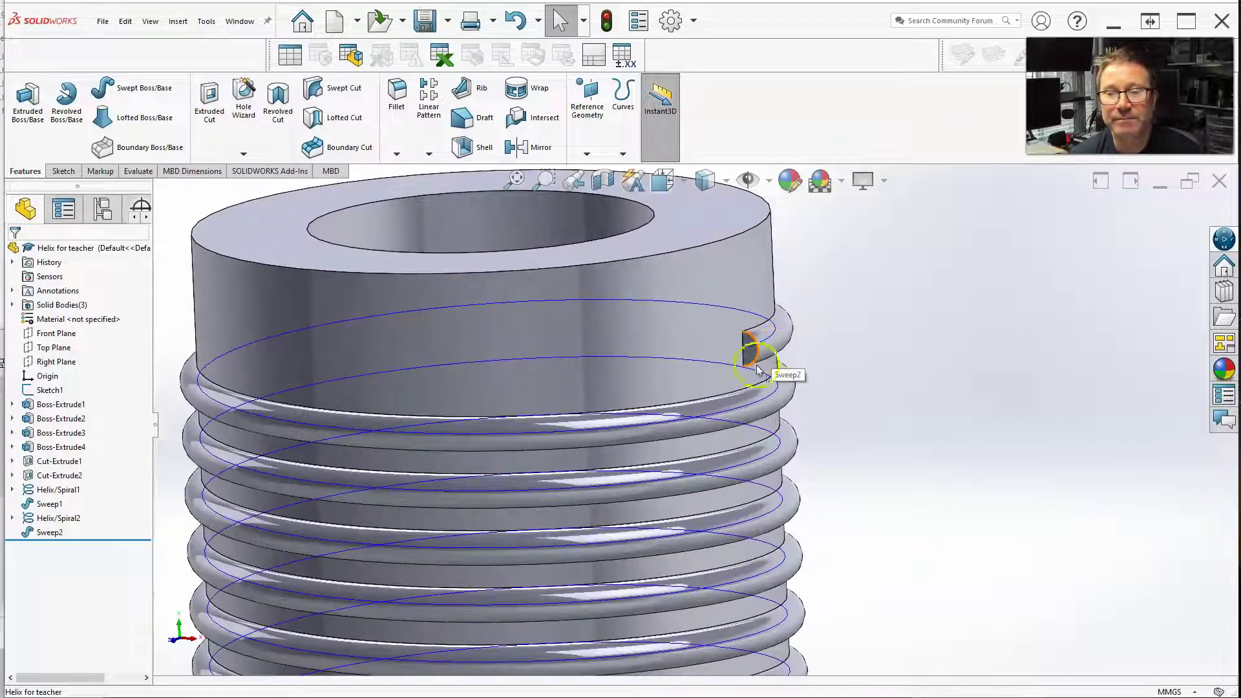
scroll(734, 364, up, 3)
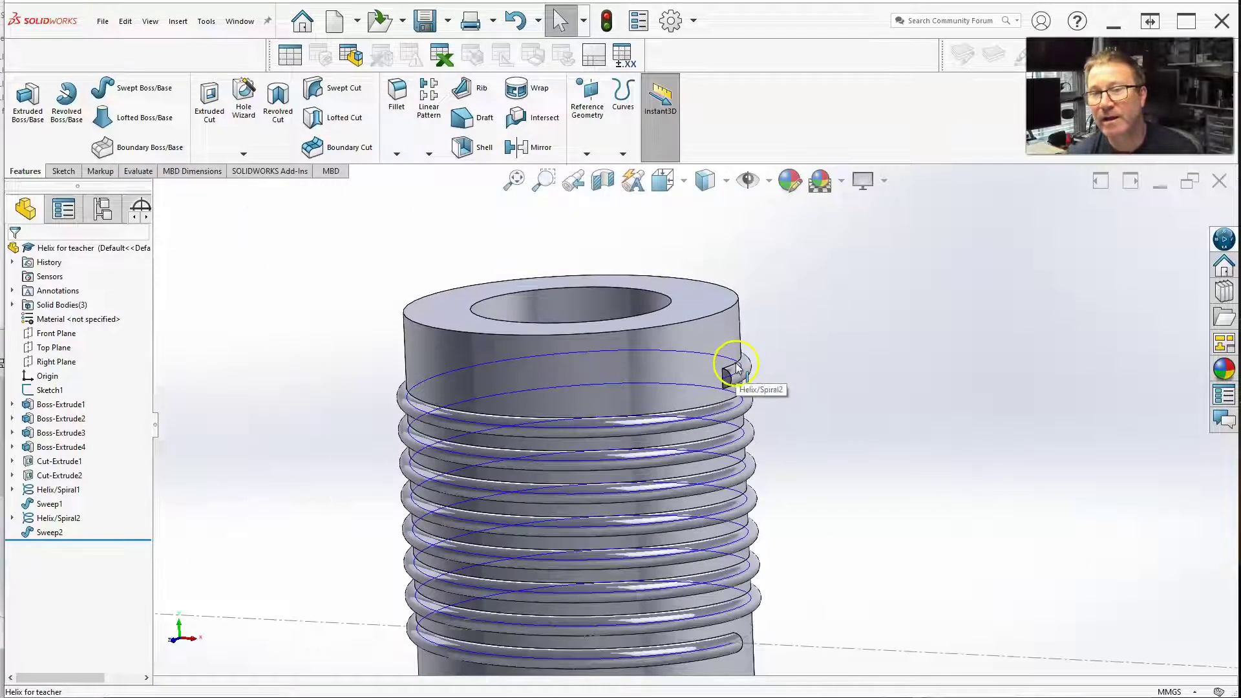
click(670, 383)
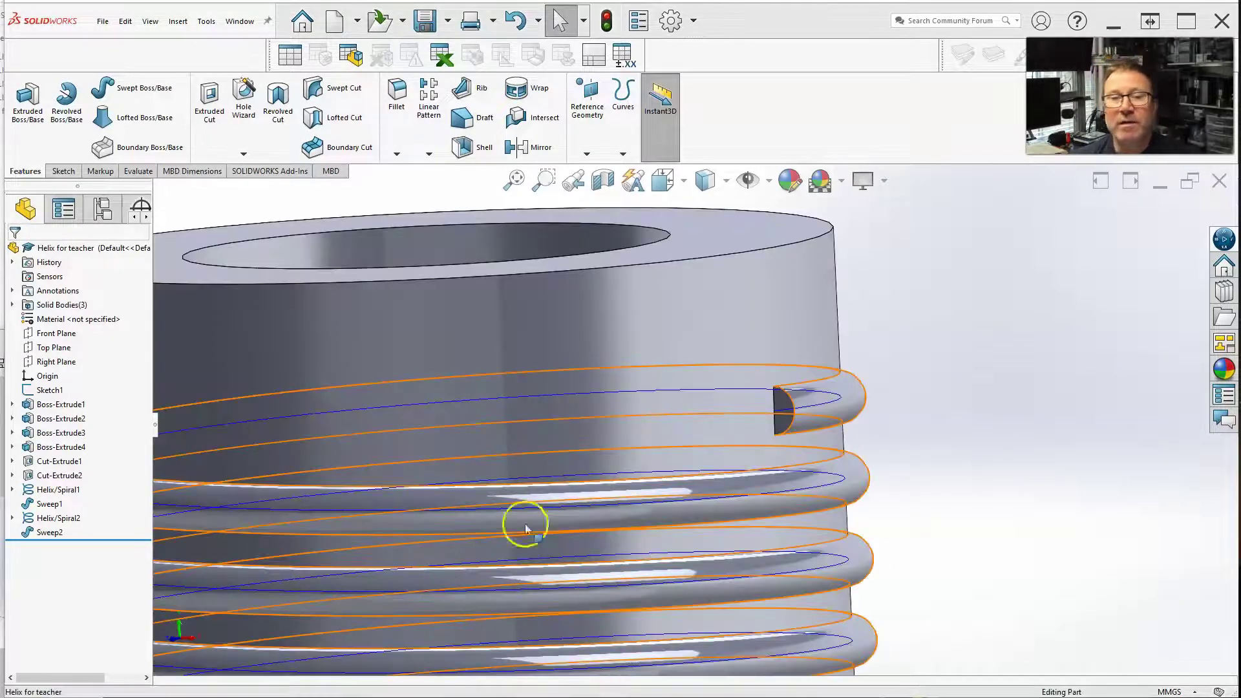
scroll(779, 466, up, 5)
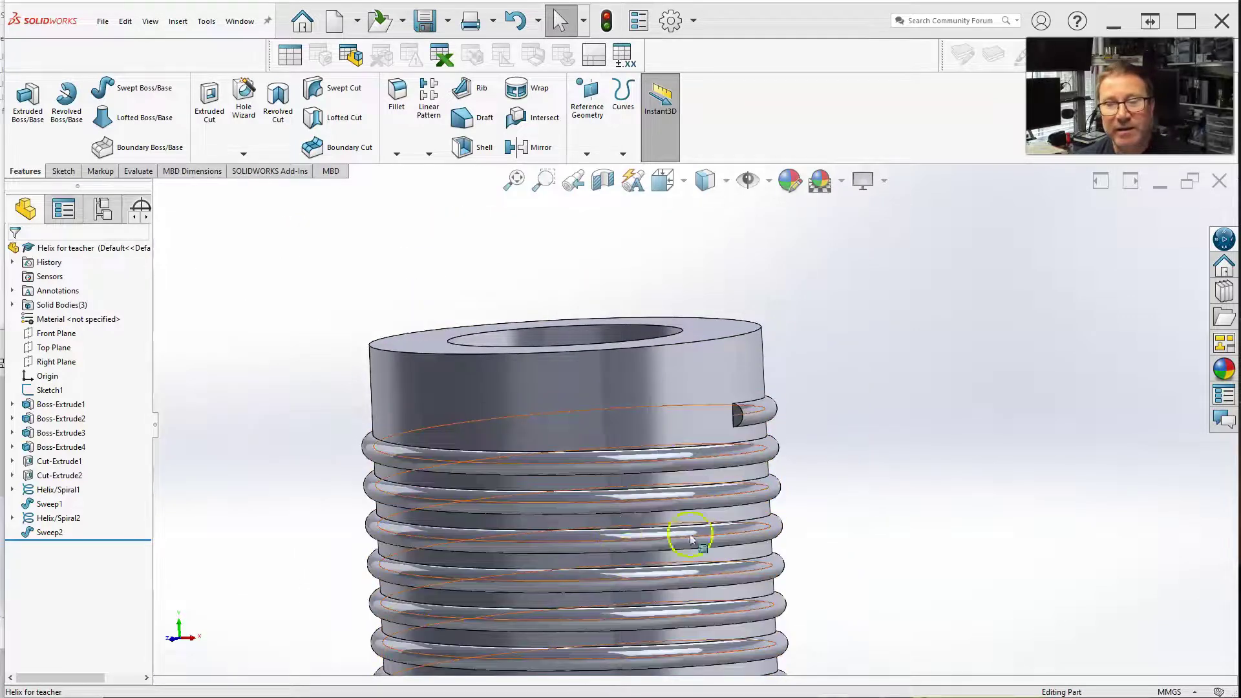
scroll(705, 548, down, 3)
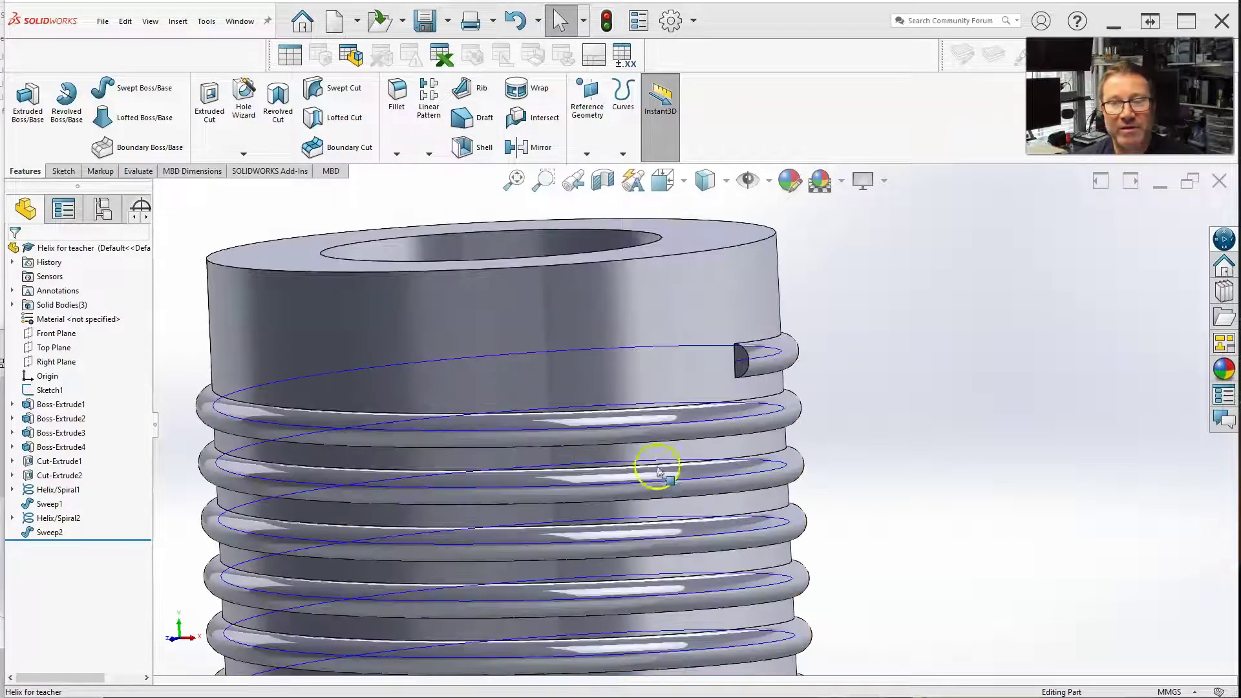
scroll(651, 378, up, 3)
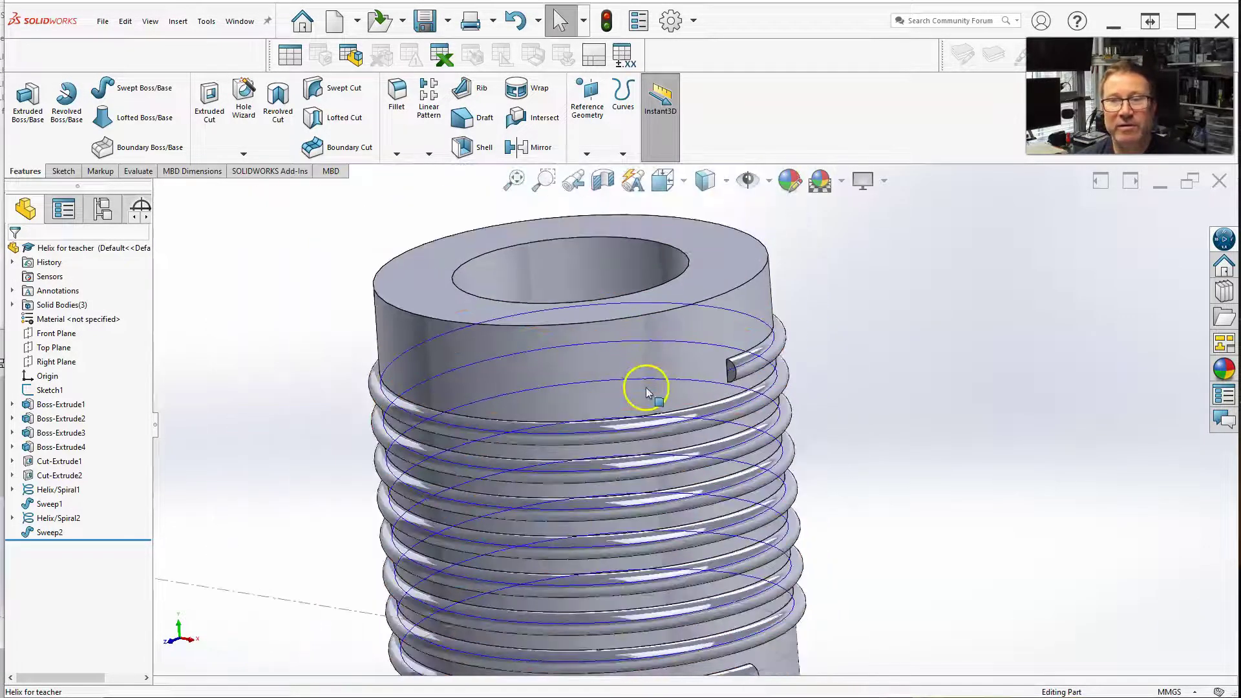
click(666, 384)
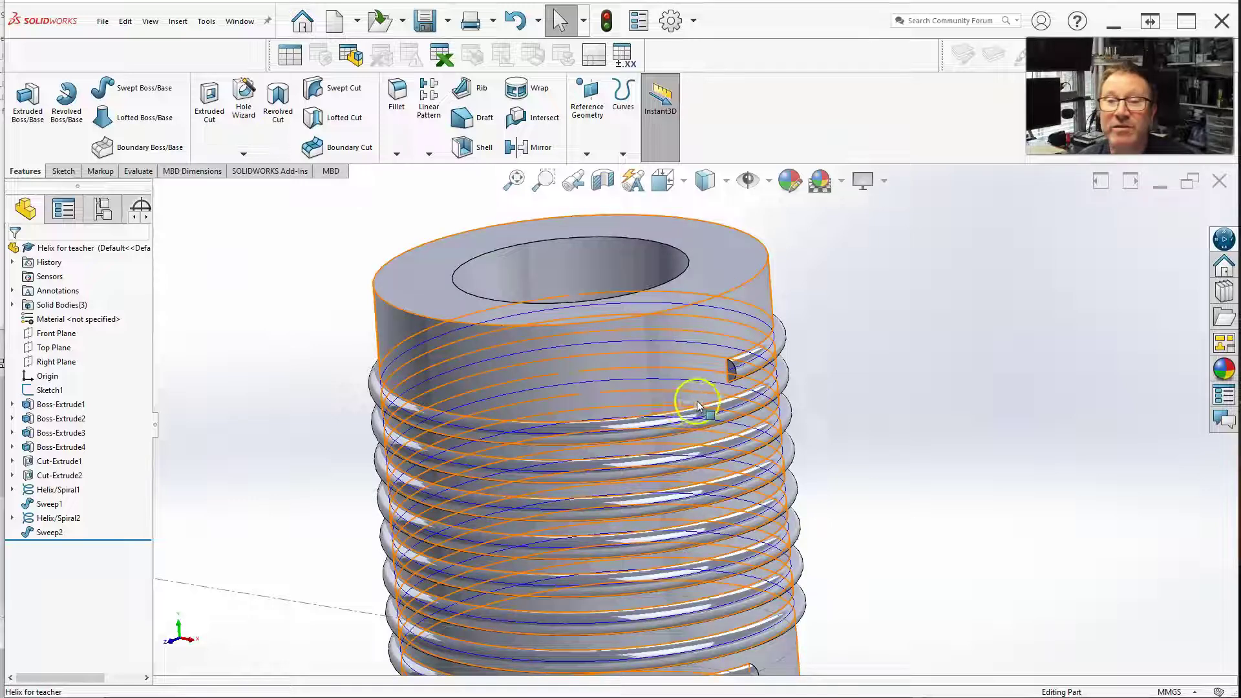
scroll(724, 375, down, 3)
click(756, 332)
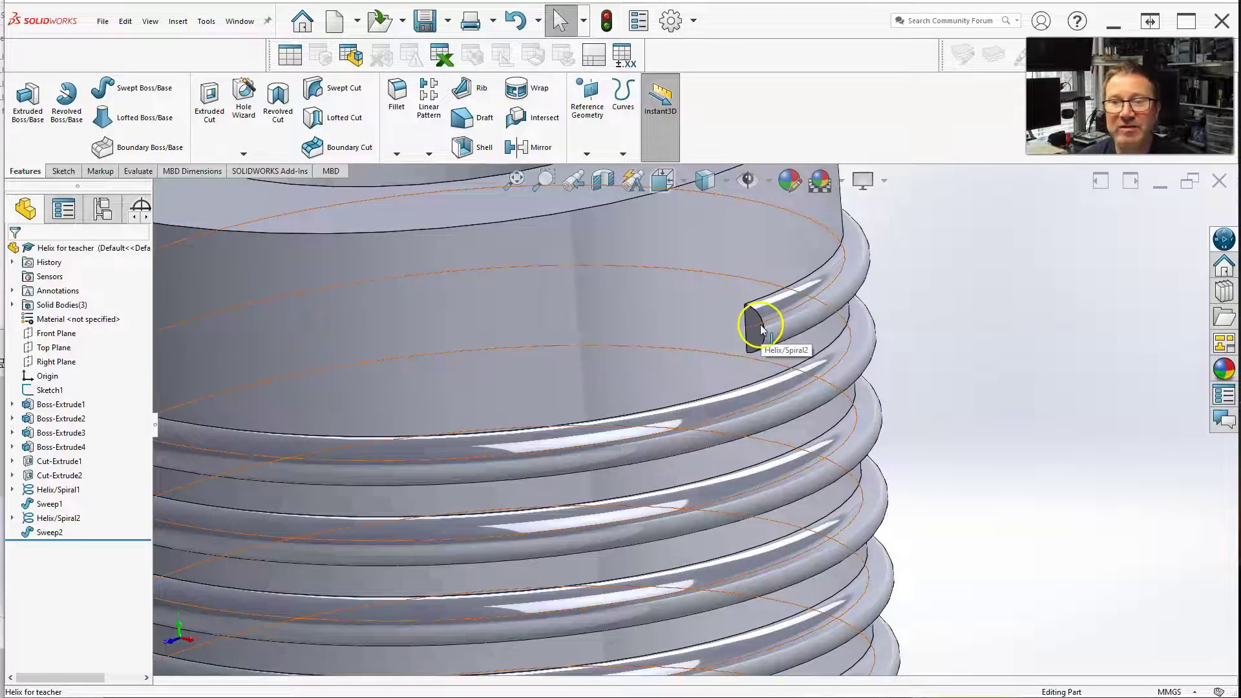
scroll(748, 366, up, 5)
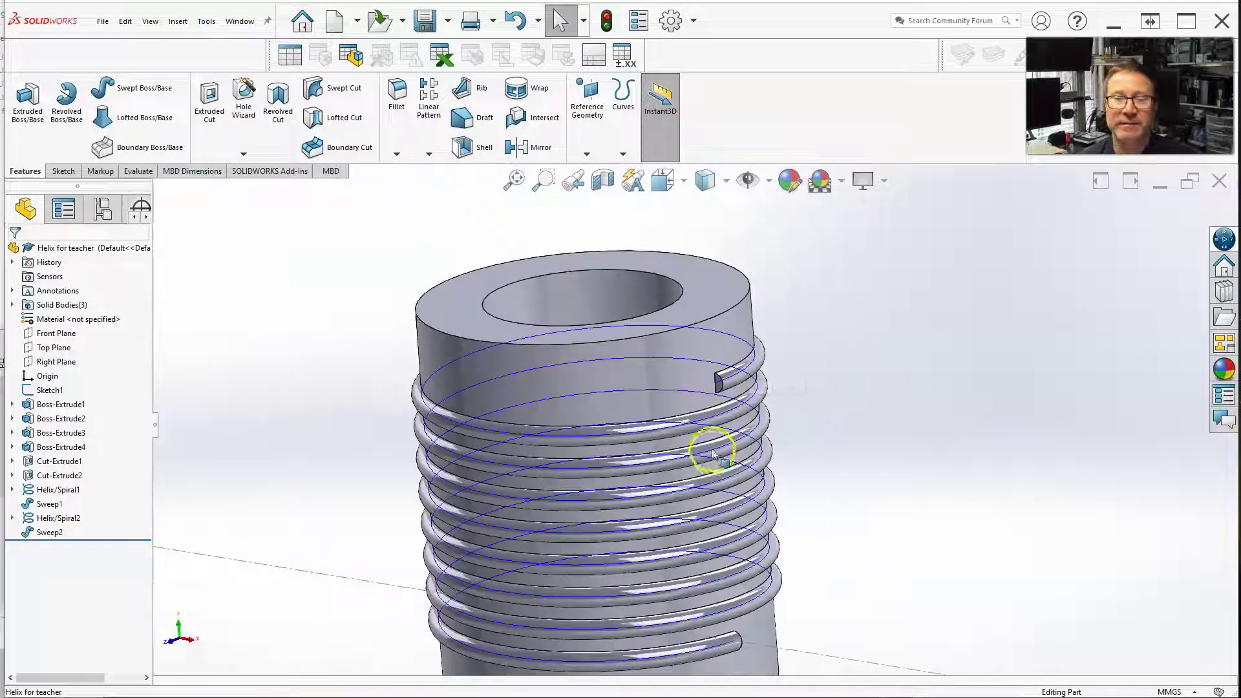
middle_drag(713, 453, 710, 419)
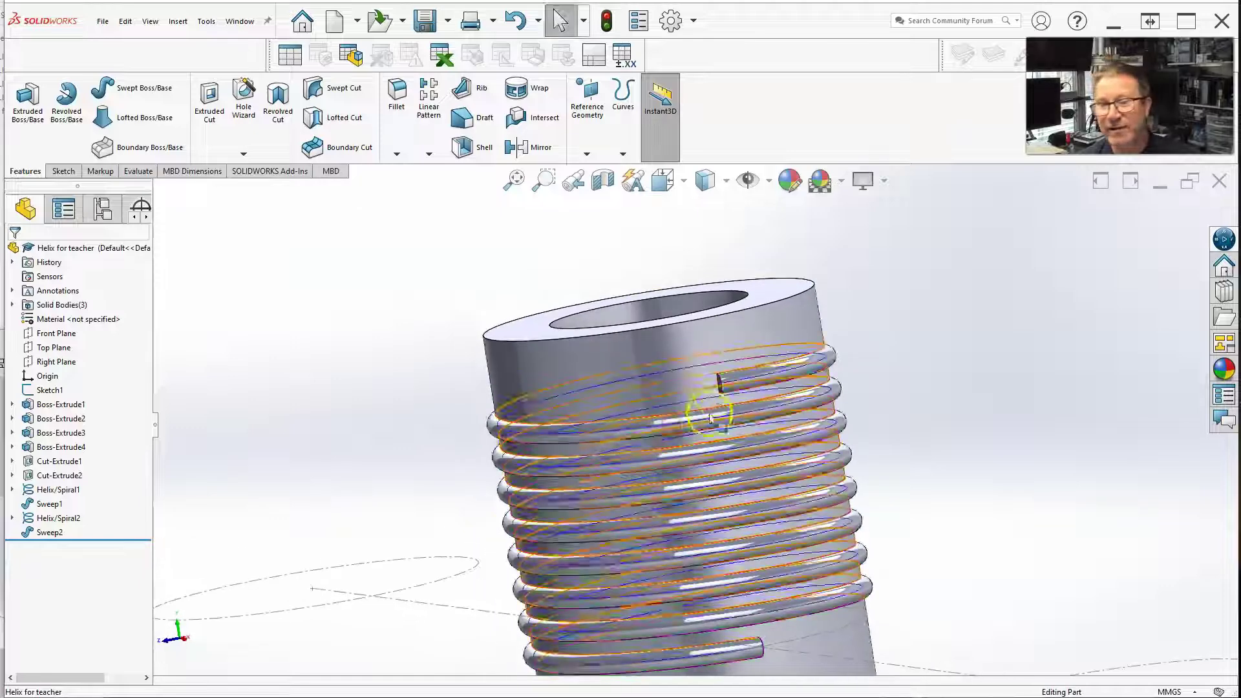
scroll(726, 410, down, 5)
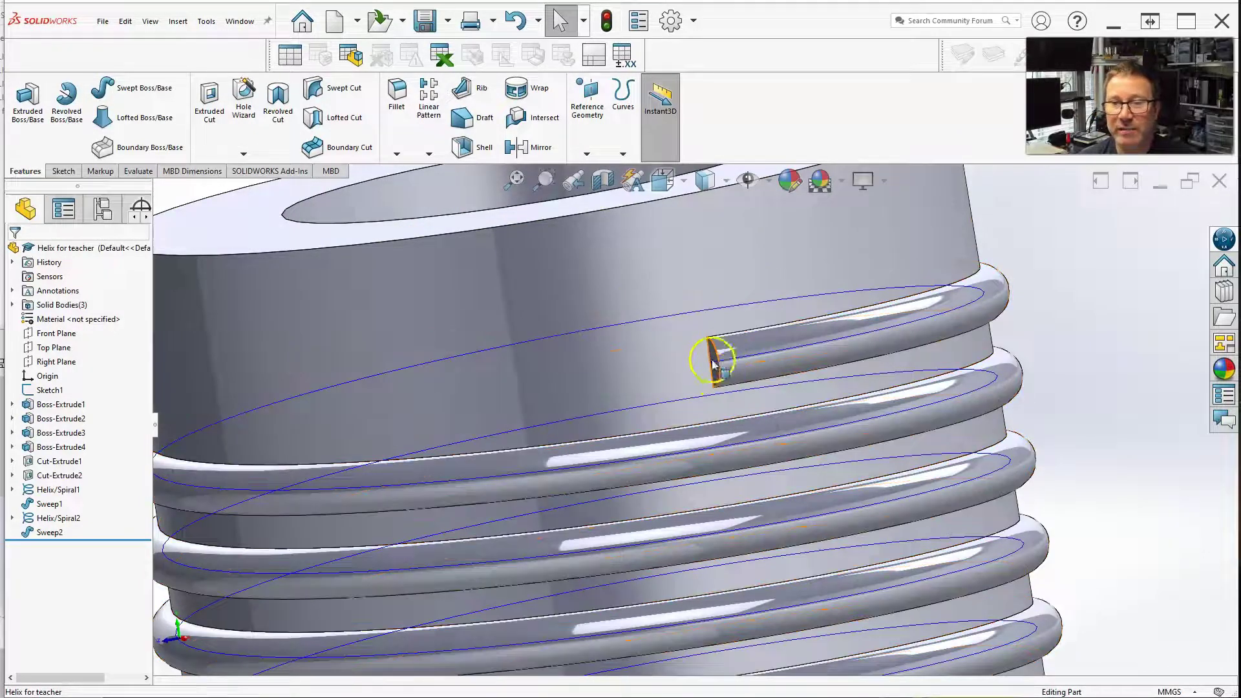
ctrl+middle_drag(712, 360, 638, 346)
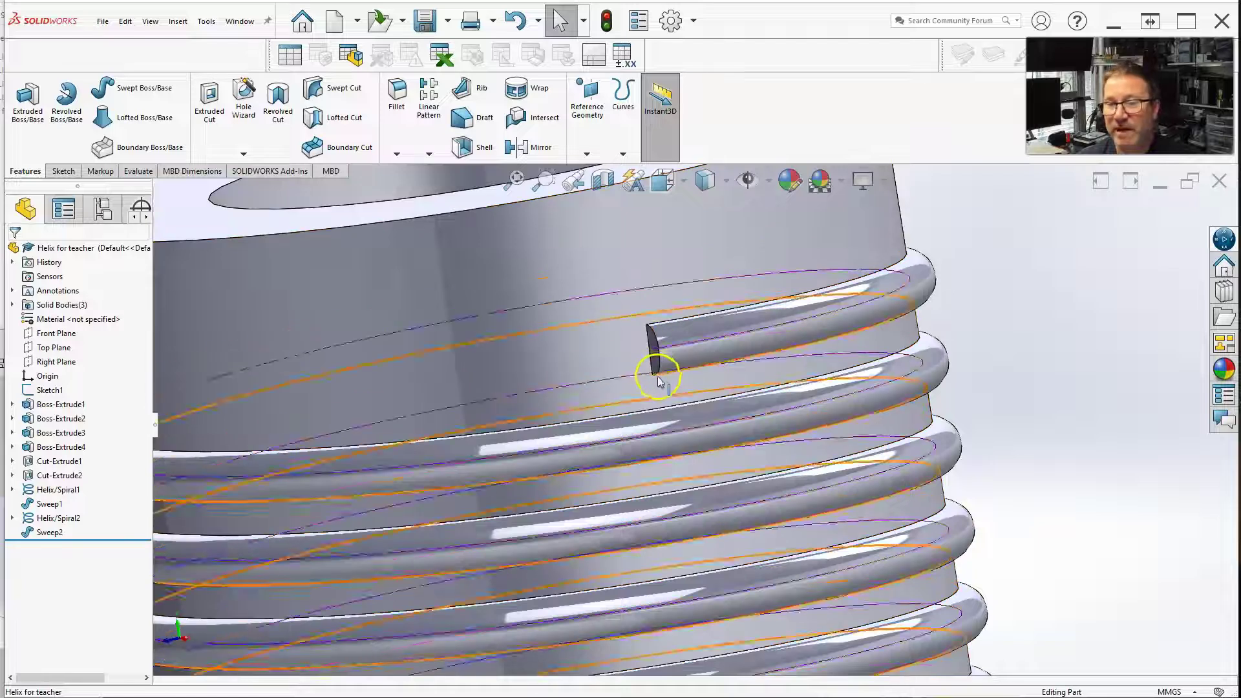
scroll(660, 374, down, 5)
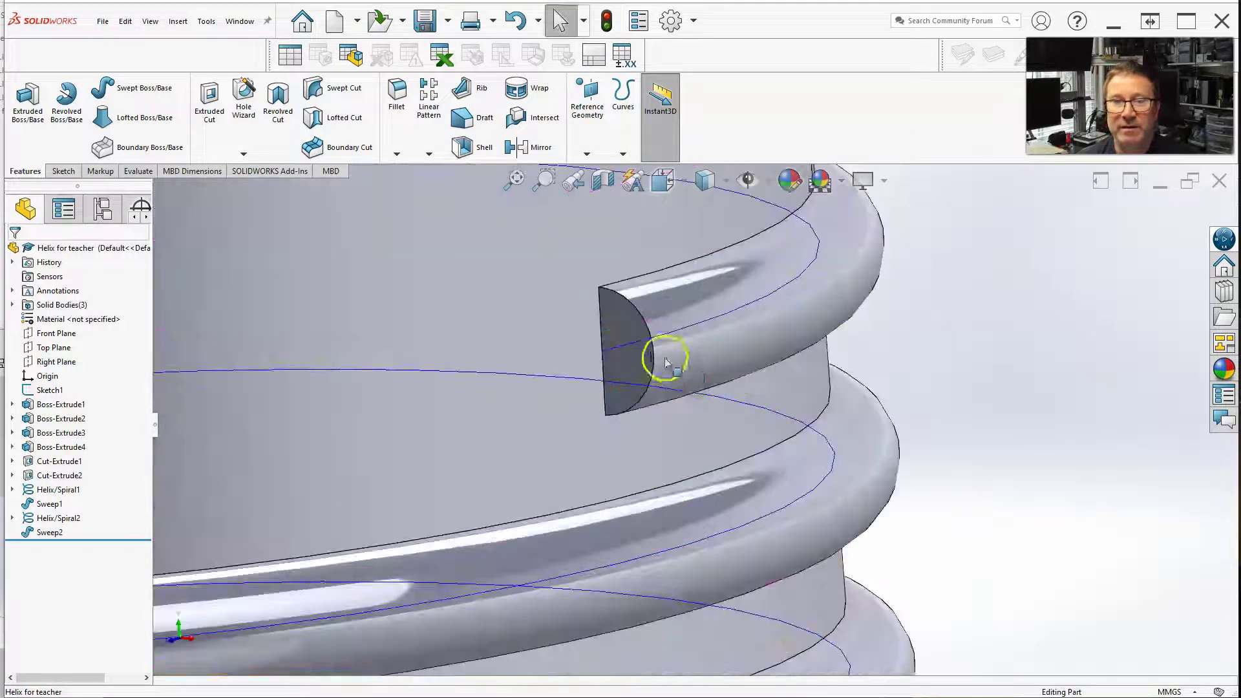
Start a new sketch on the coil's flat half-round end face near the cylinder's upper rim.
scroll(665, 362, up, 5)
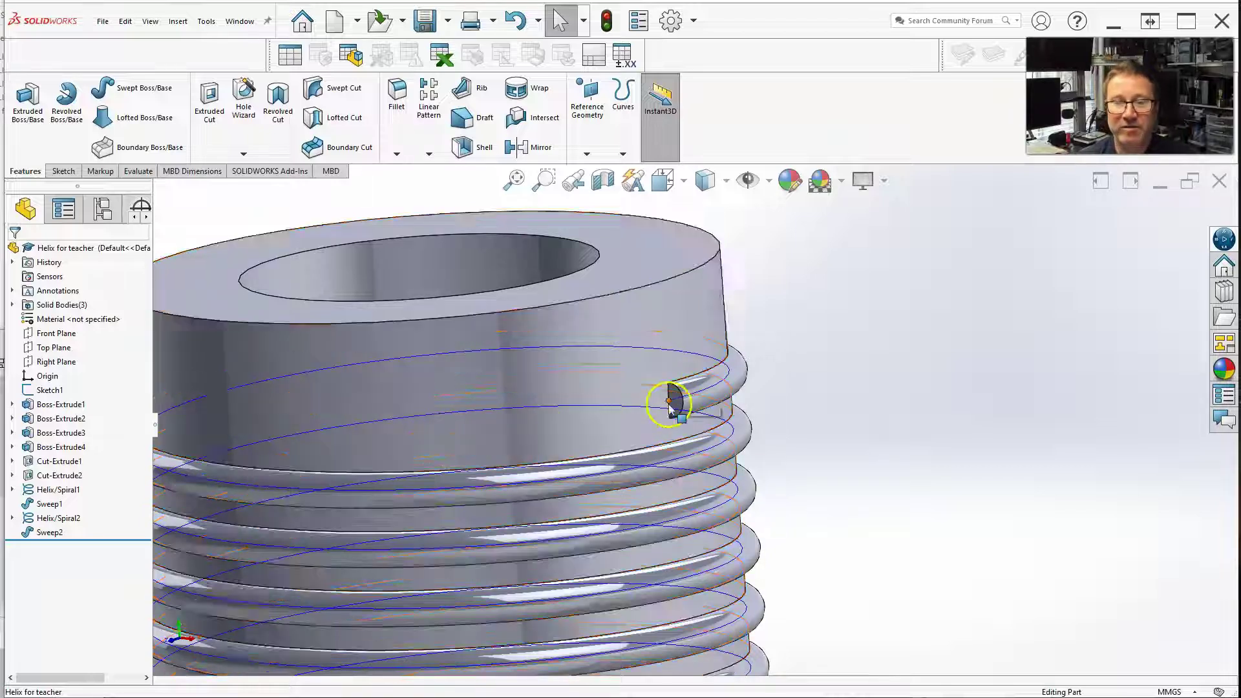
scroll(672, 408, down, 3)
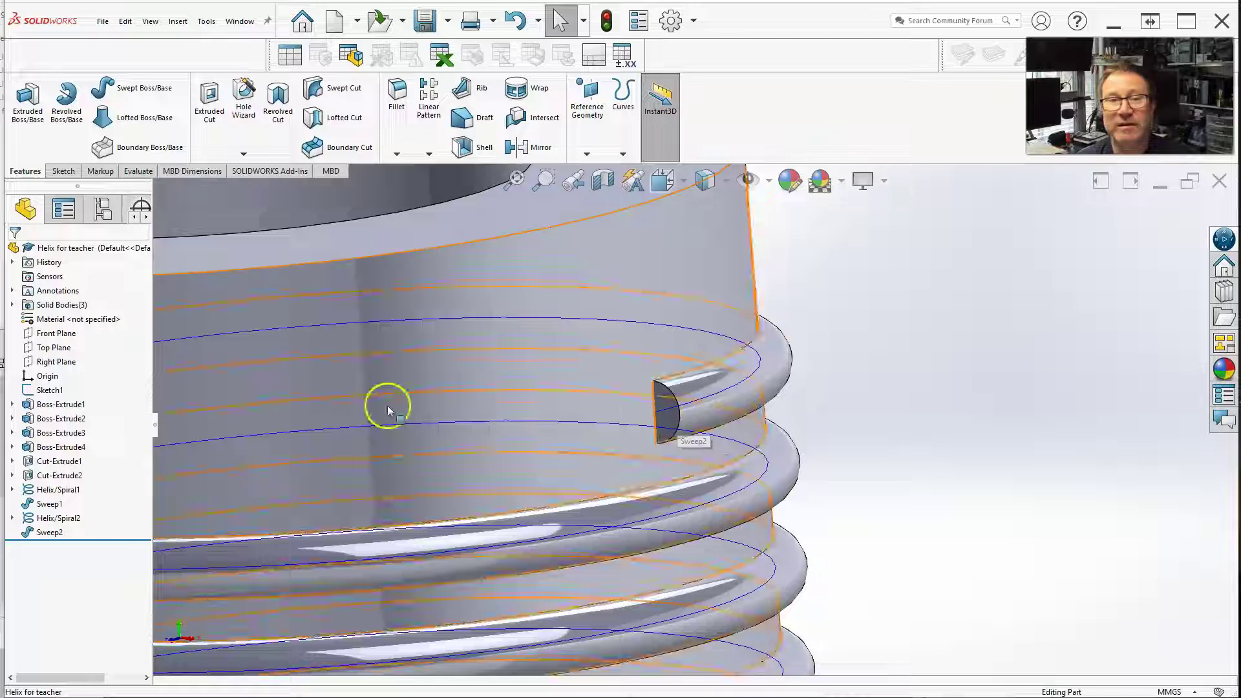
click(60, 172)
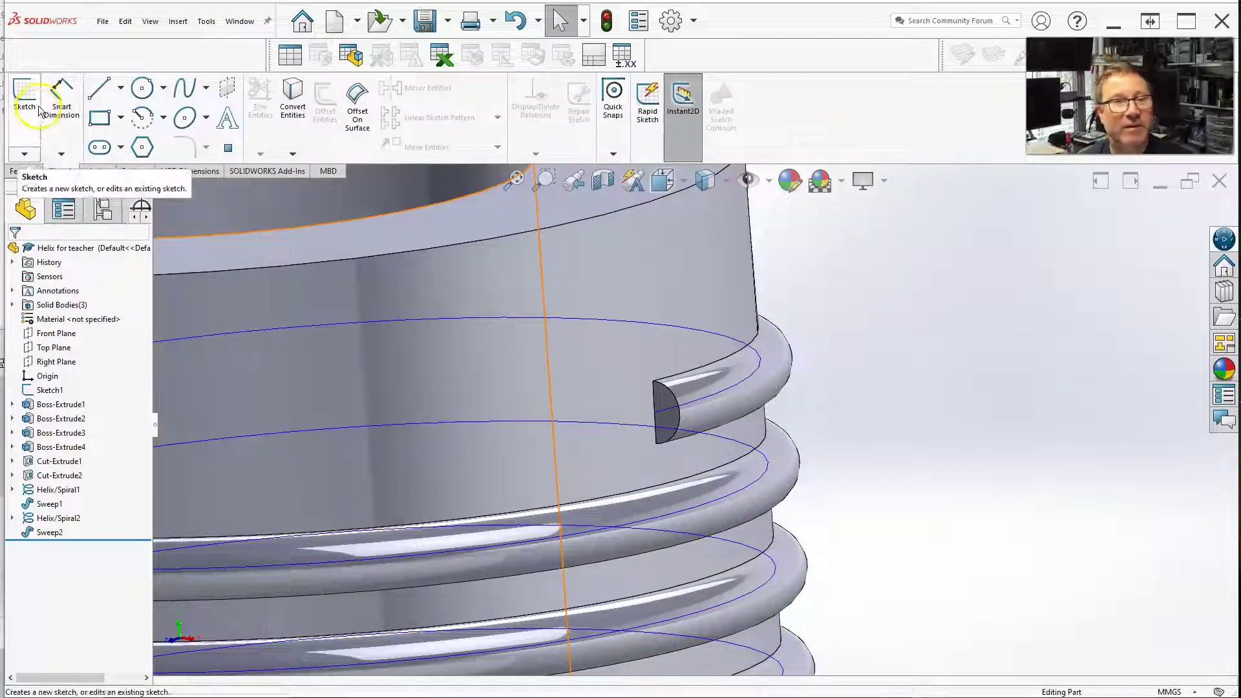
click(24, 94)
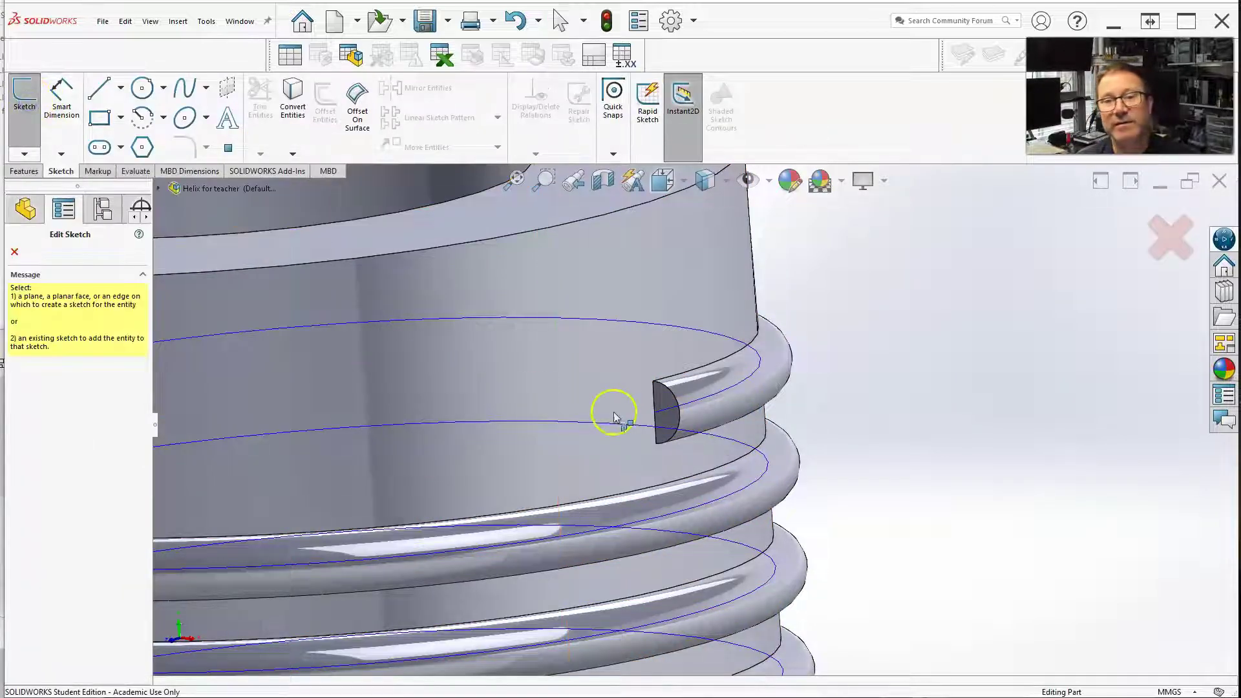
click(666, 409)
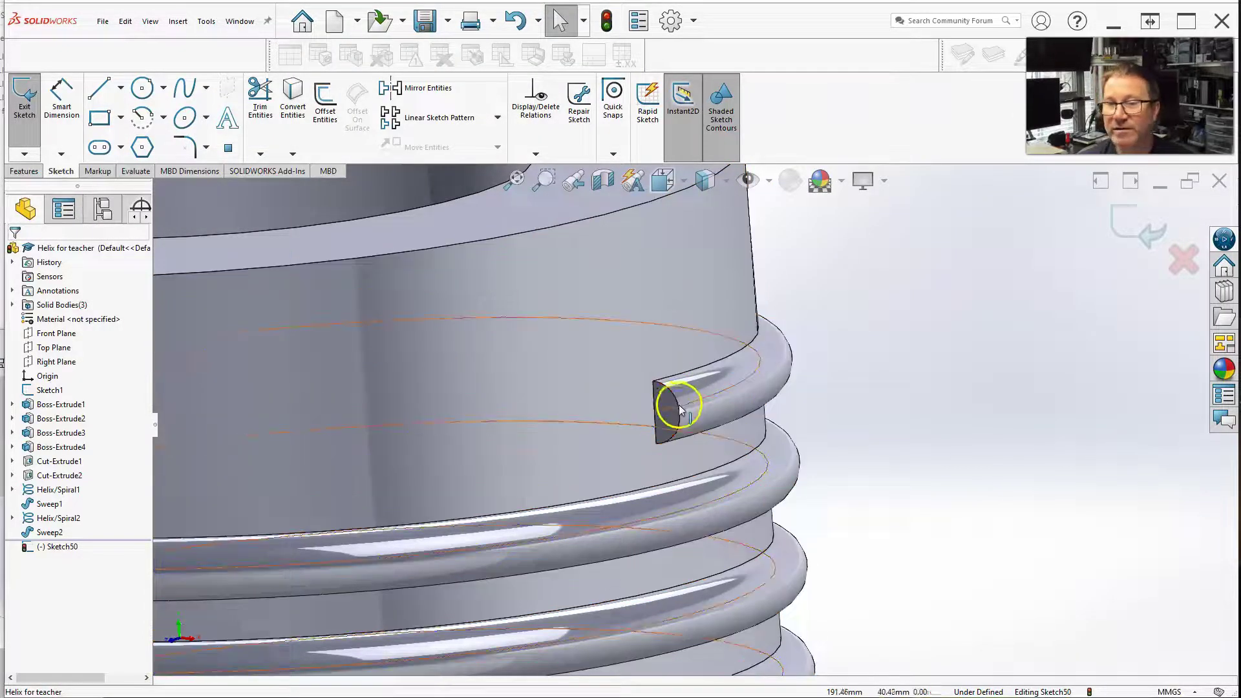
Draw a 3 mm vertical line along the straight edge of the coil's end face, from its upper to its lower corner.
scroll(676, 414, down, 2)
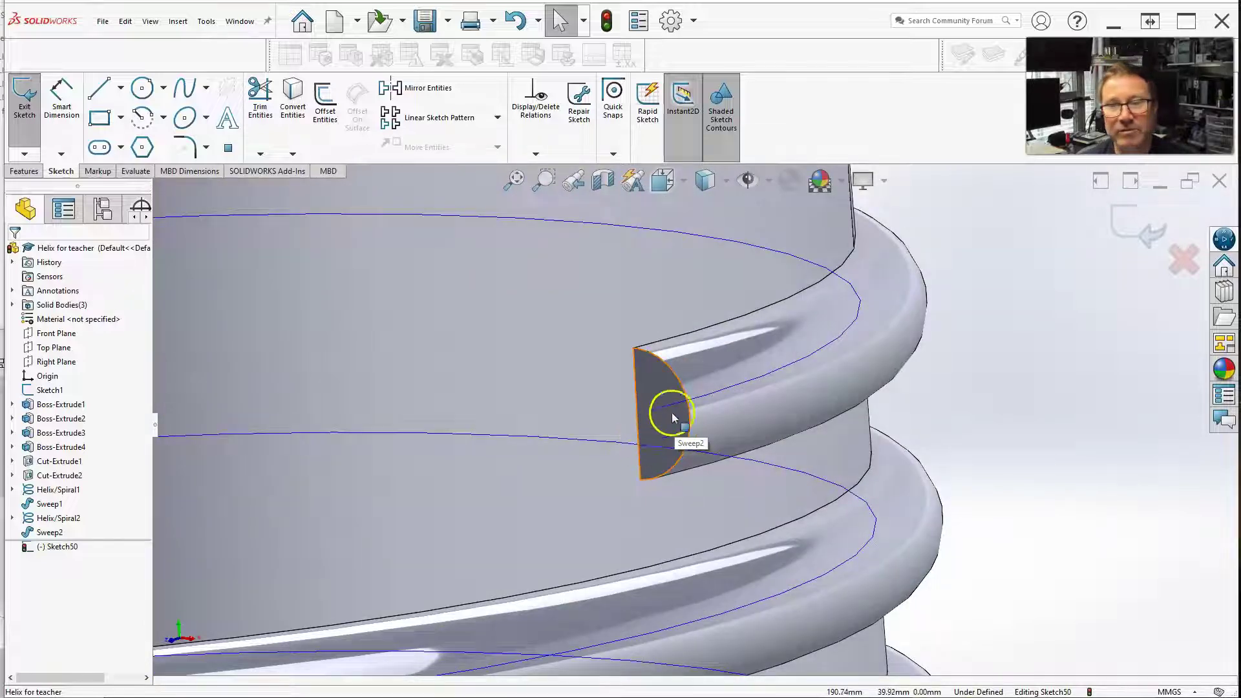
scroll(672, 417, down, 1)
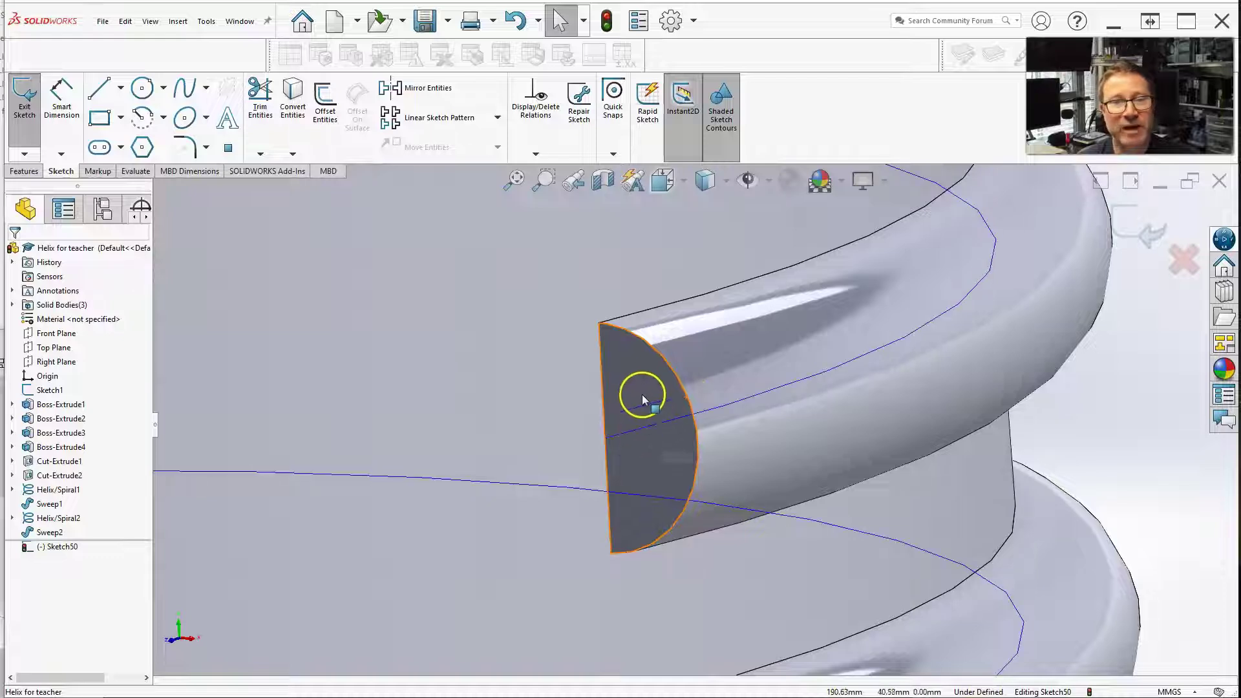
click(100, 90)
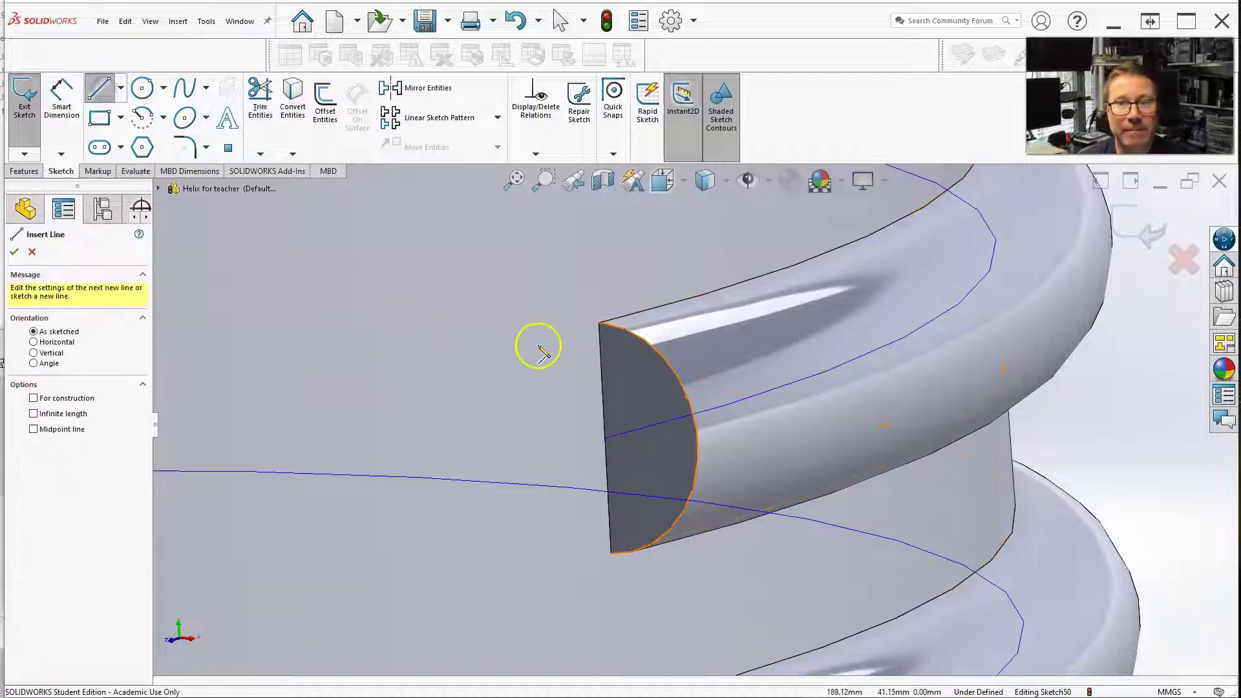
click(600, 323)
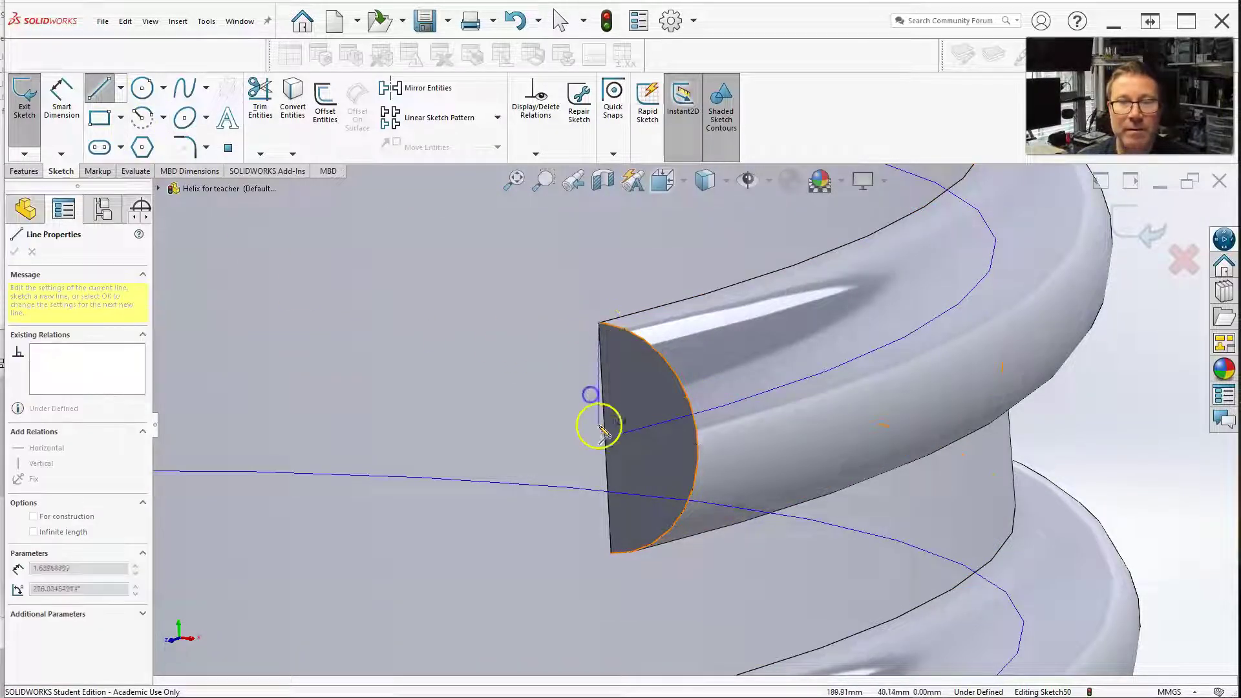
click(611, 554)
key(Escape)
key(Escape)
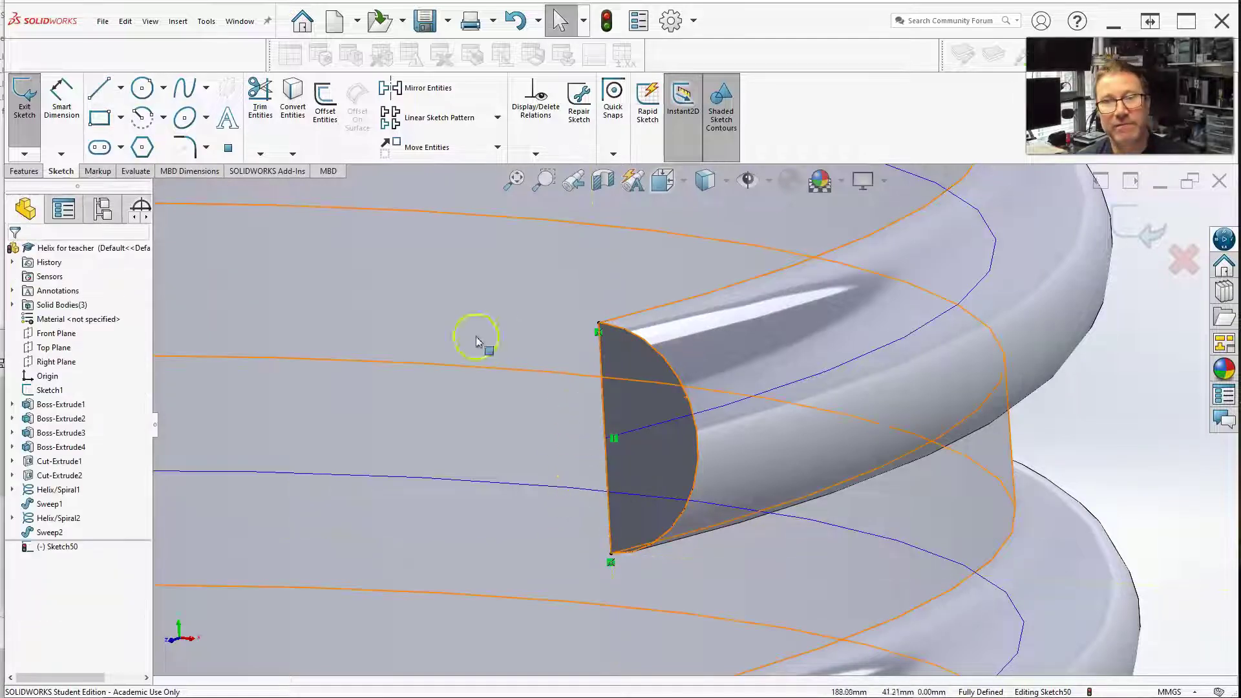
Draw a 180° centerpoint arc of 1.5 mm radius around the line's midpoint, joining its lower and upper endpoints.
click(143, 119)
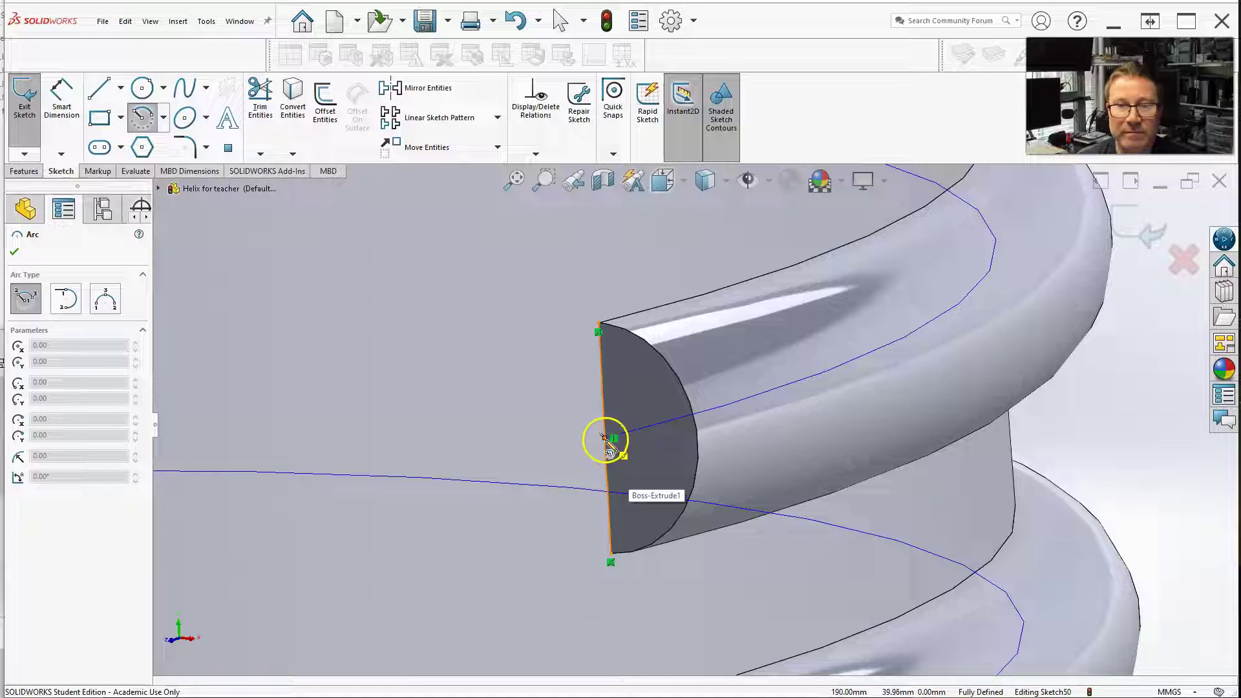
click(605, 437)
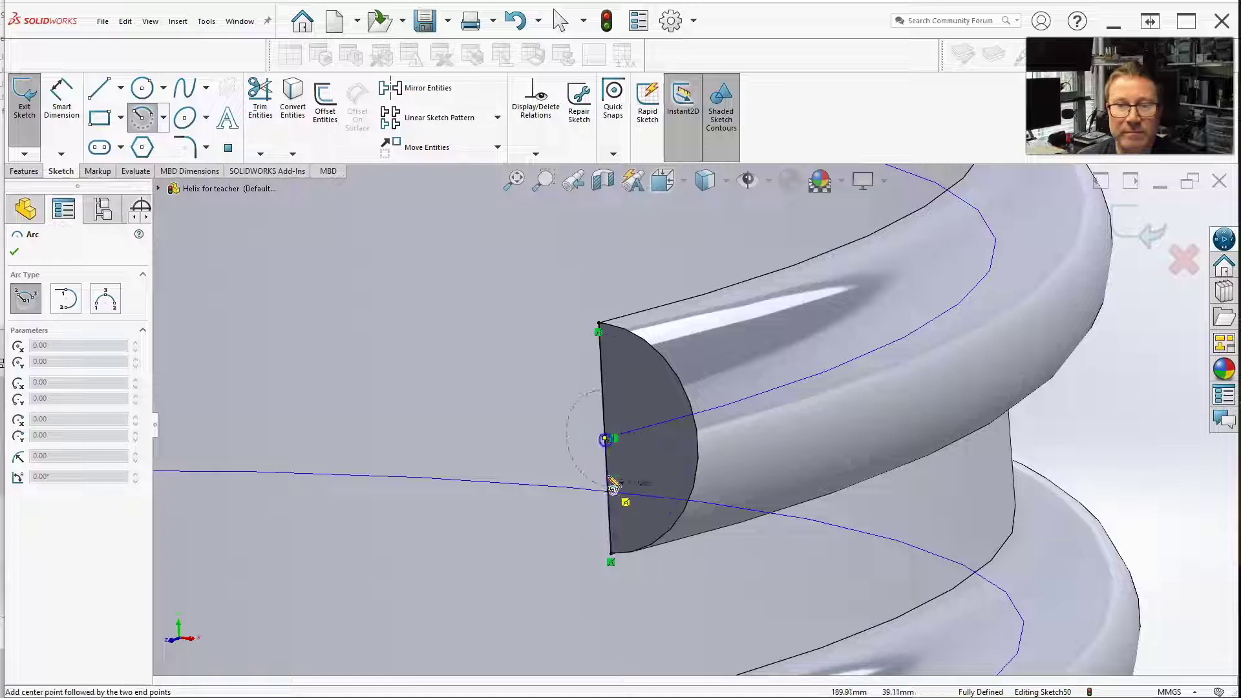
click(611, 554)
click(599, 325)
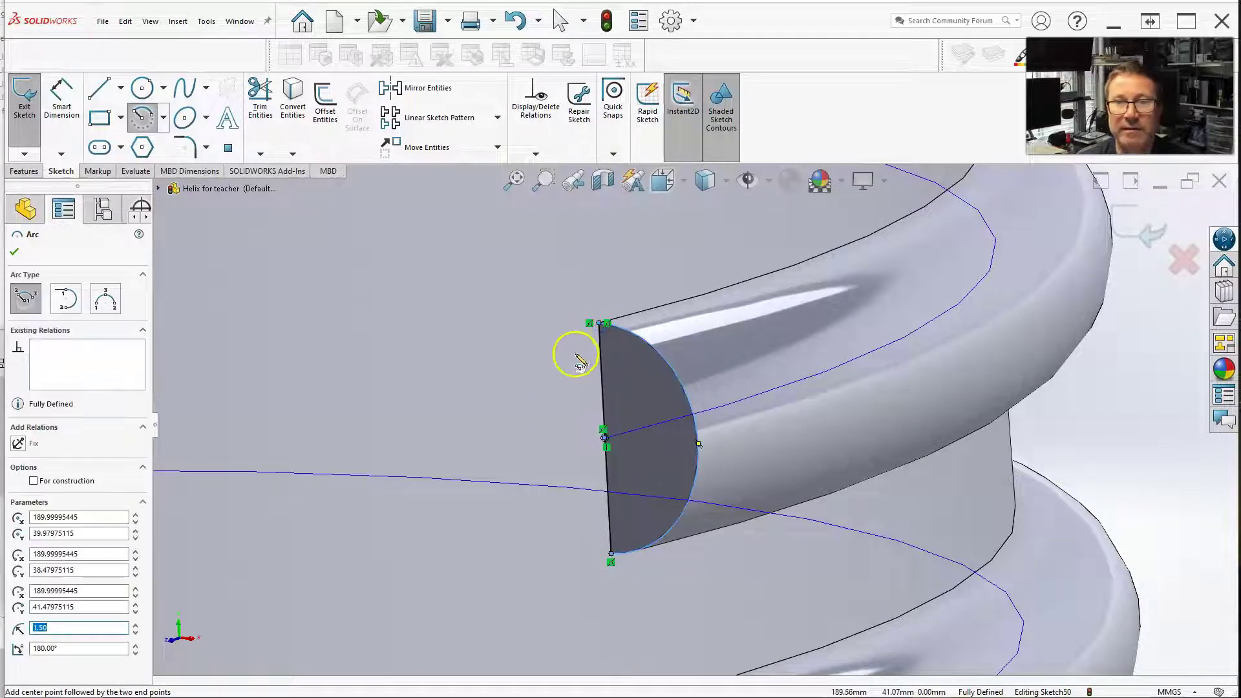
key(Escape)
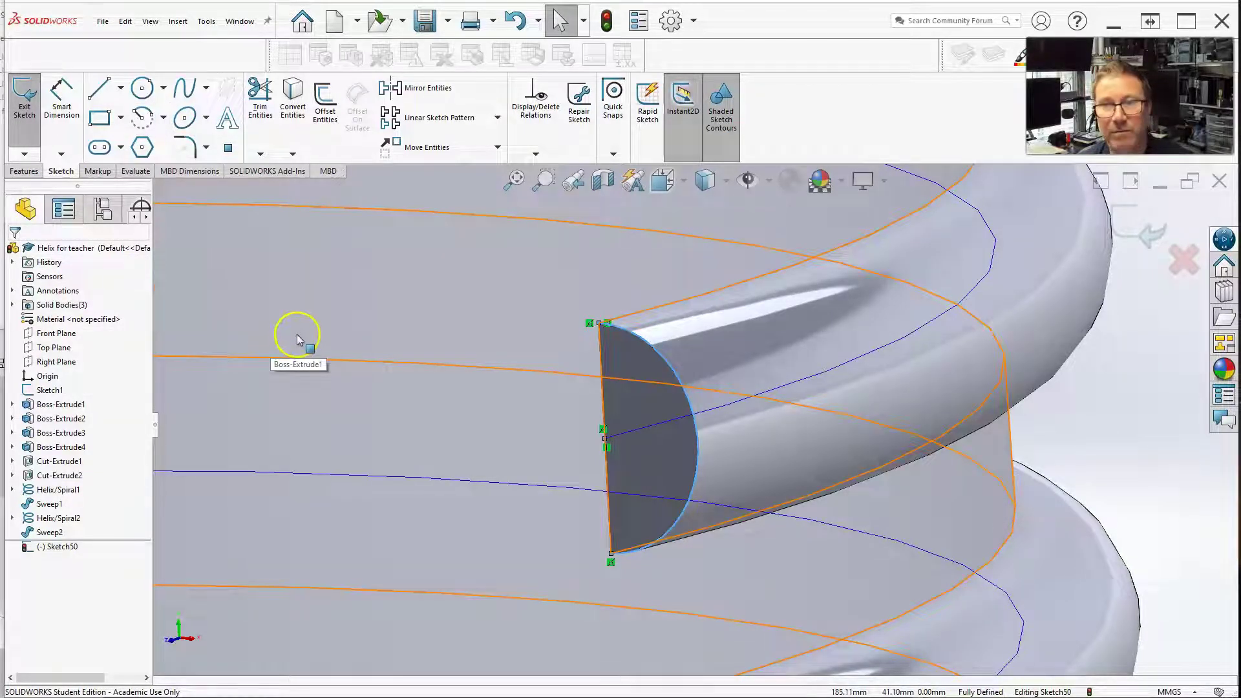
Add a Fix relation to the lower endpoint of the half-circle profile and finish the sketch.
click(666, 181)
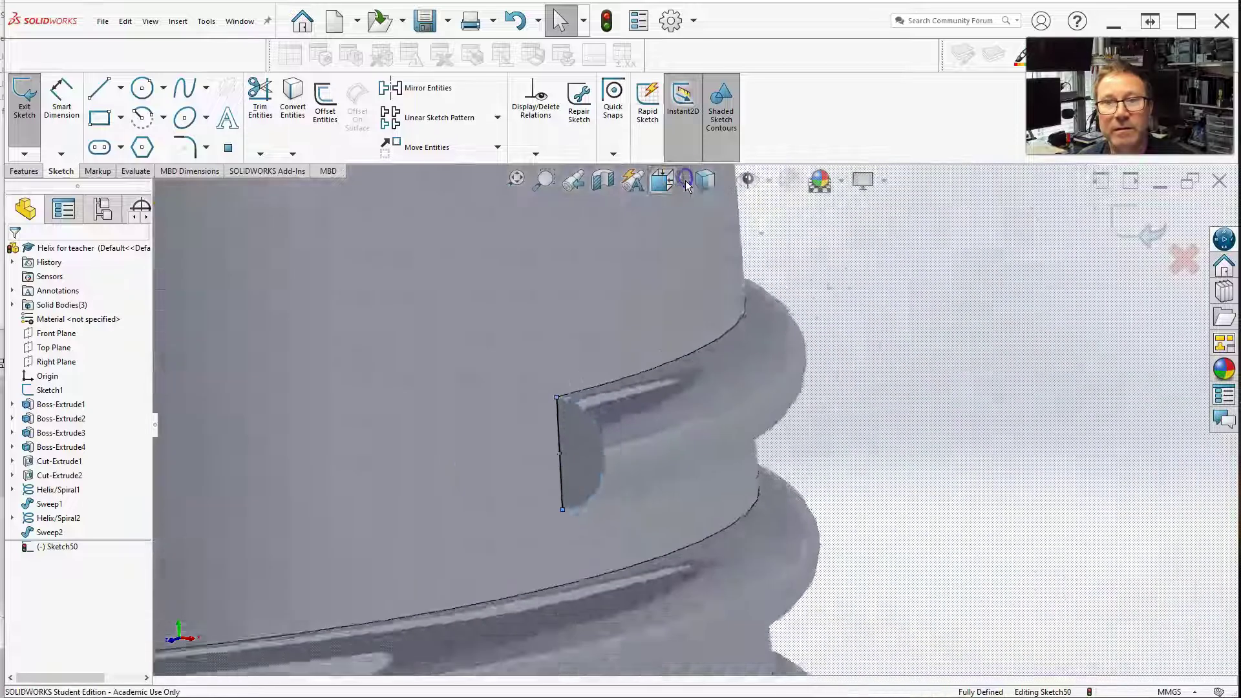
click(758, 304)
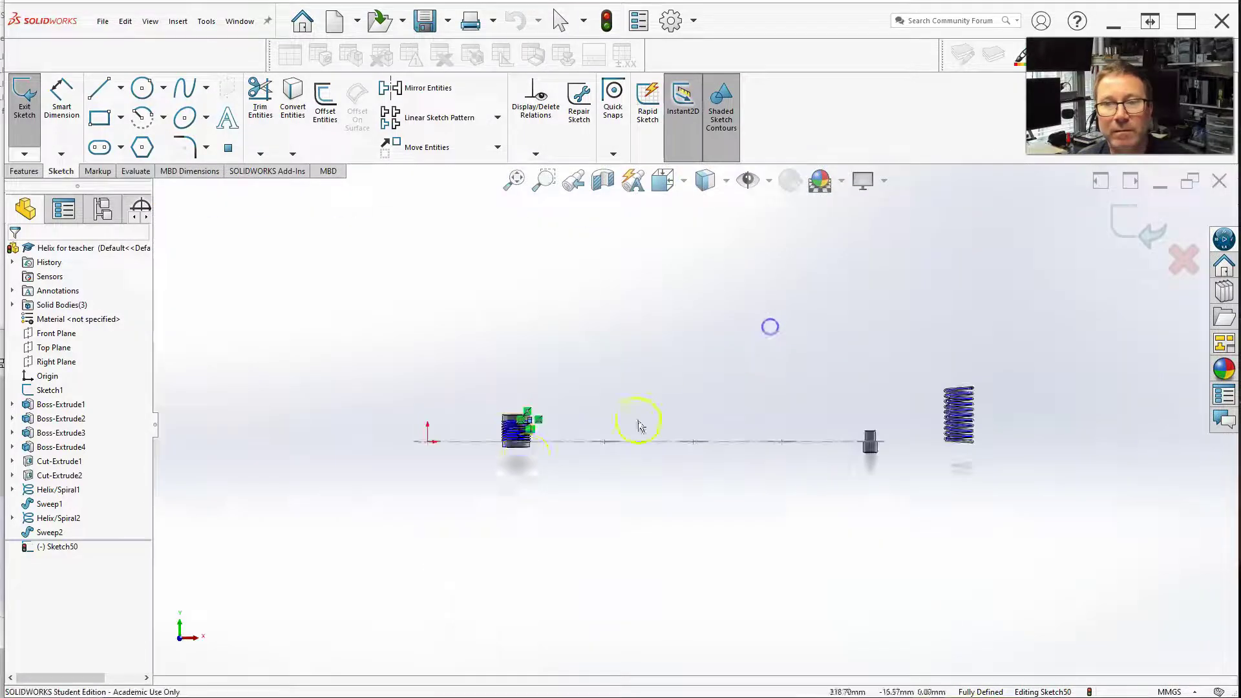
scroll(673, 388, down, 10)
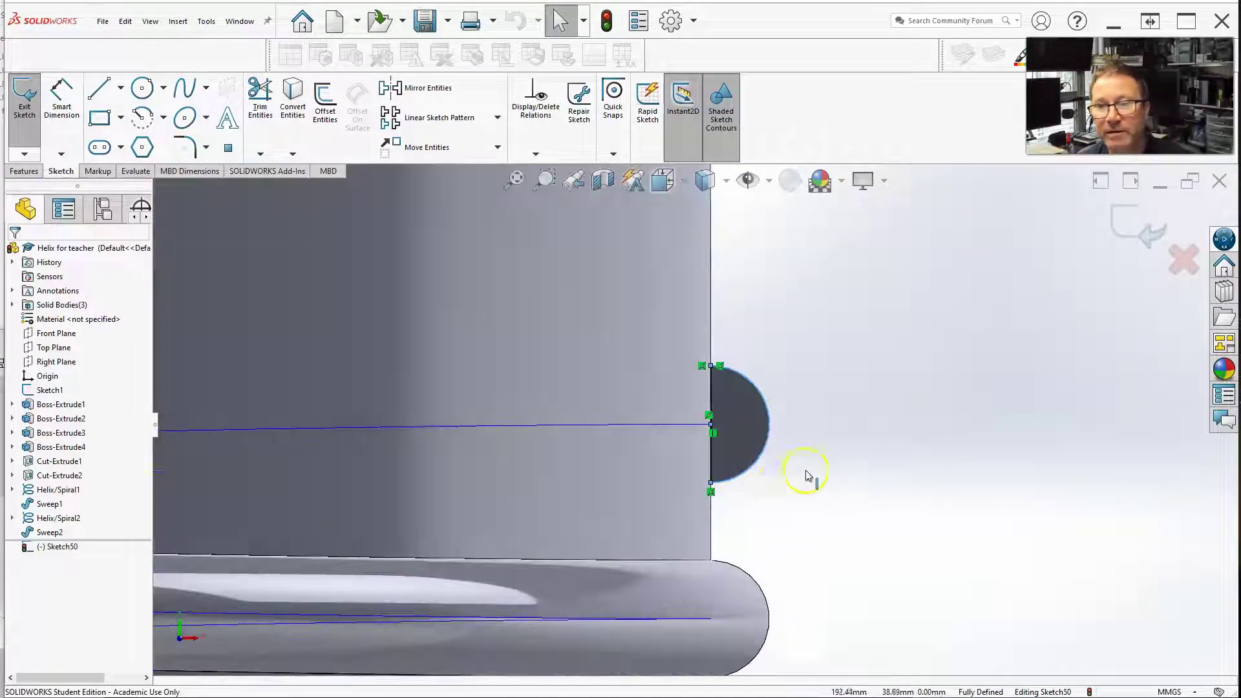
scroll(647, 270, down, 3)
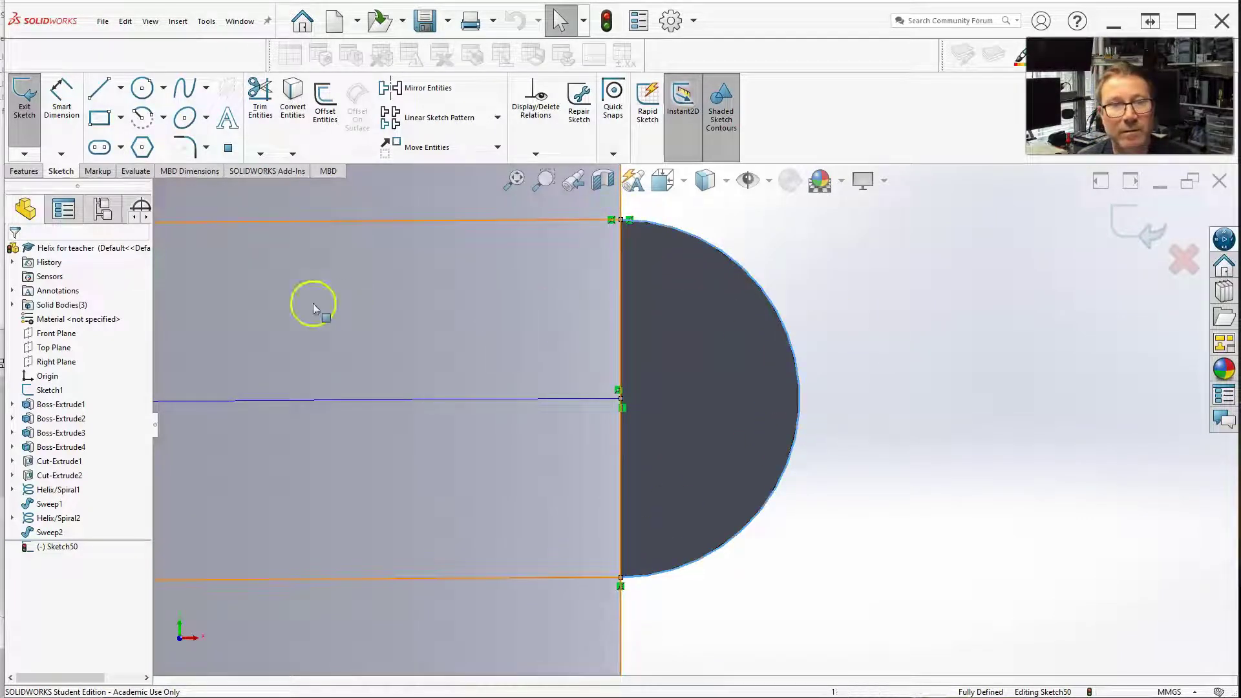
click(622, 585)
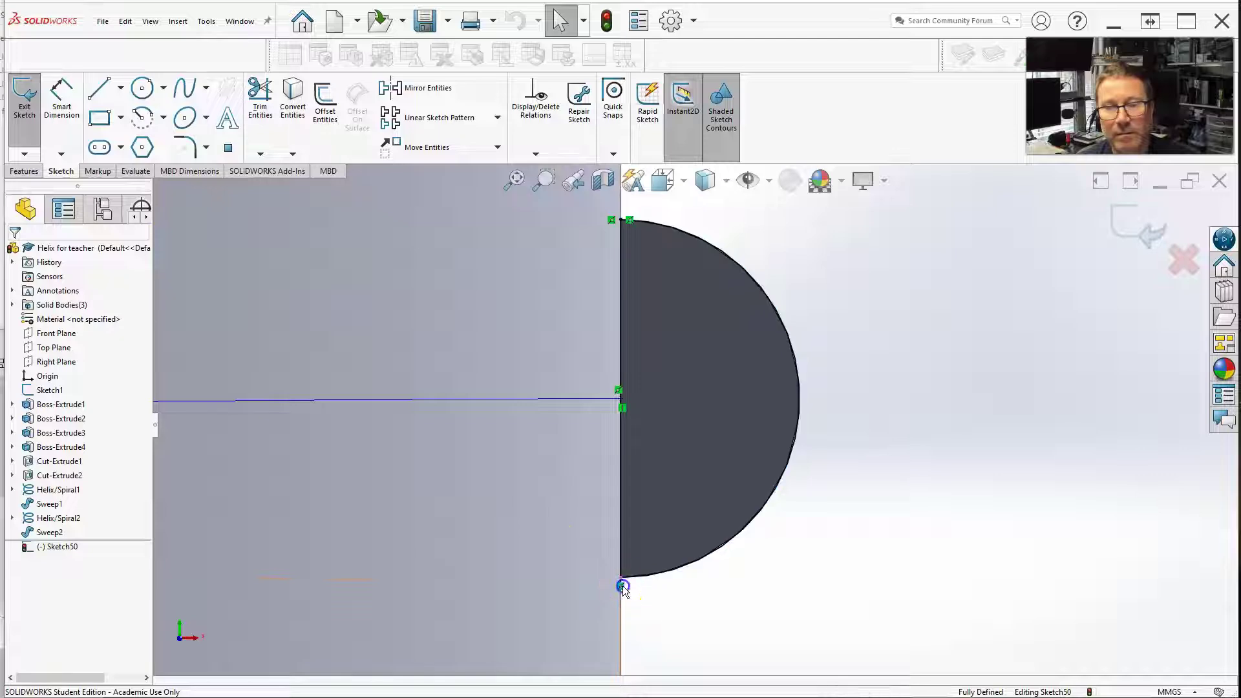
click(477, 489)
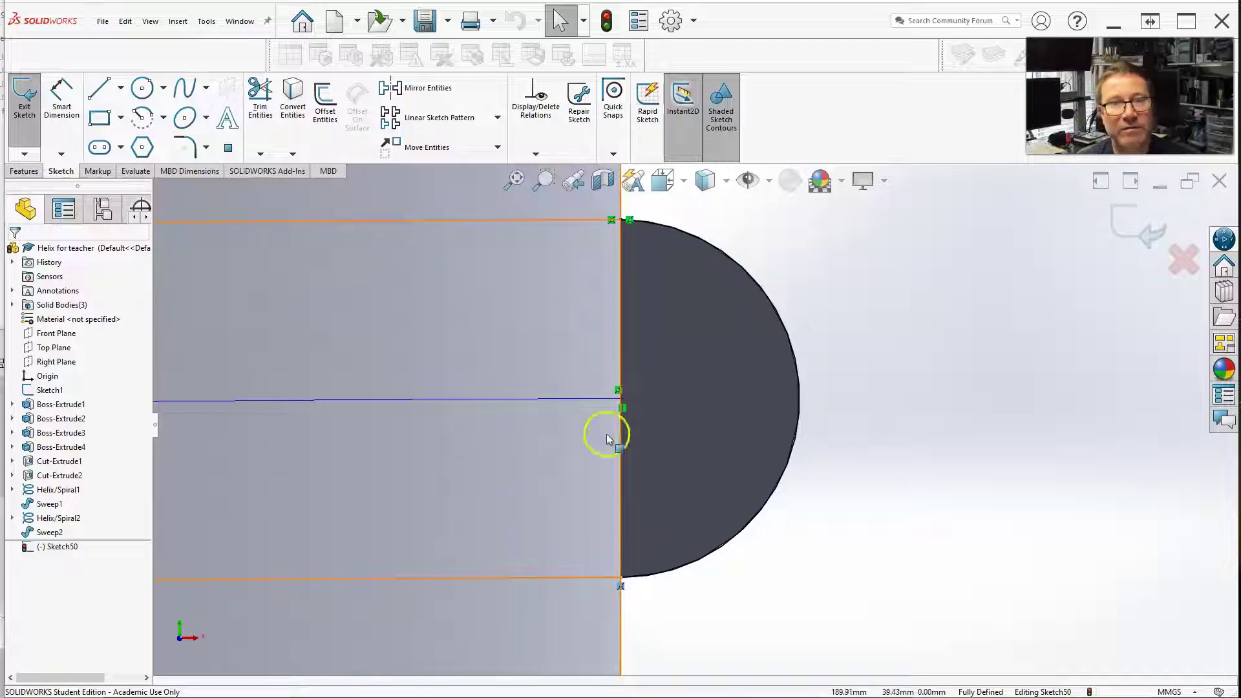
click(620, 577)
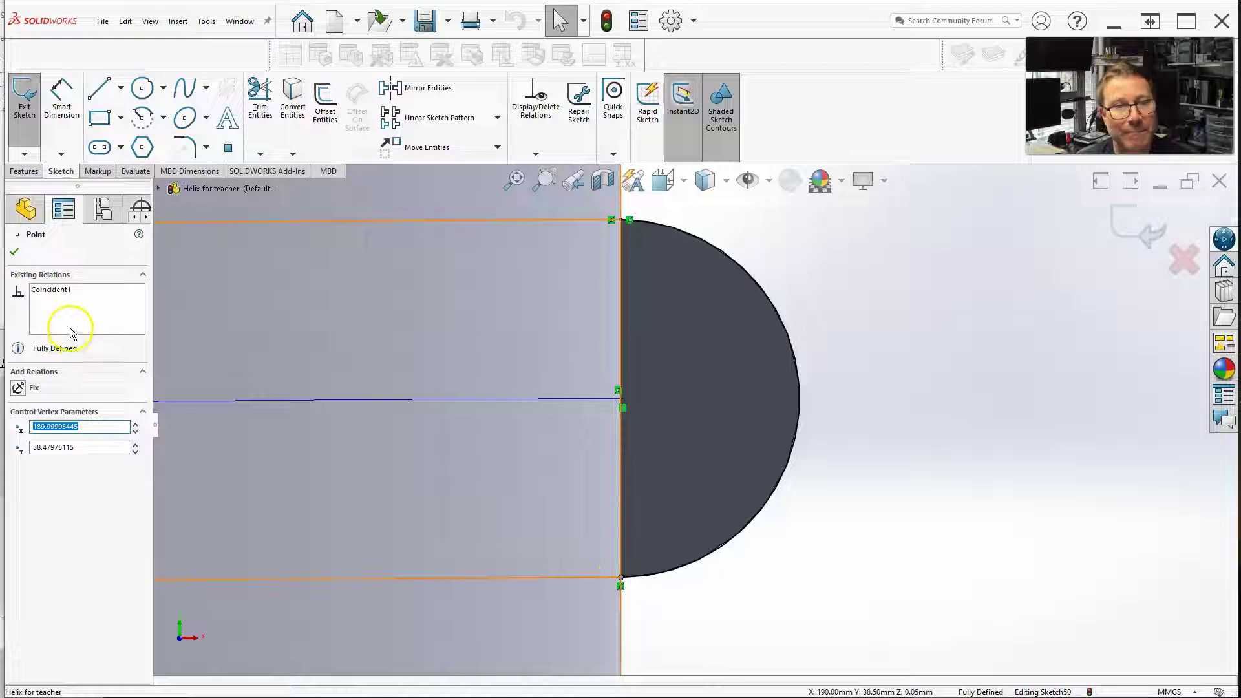
click(19, 388)
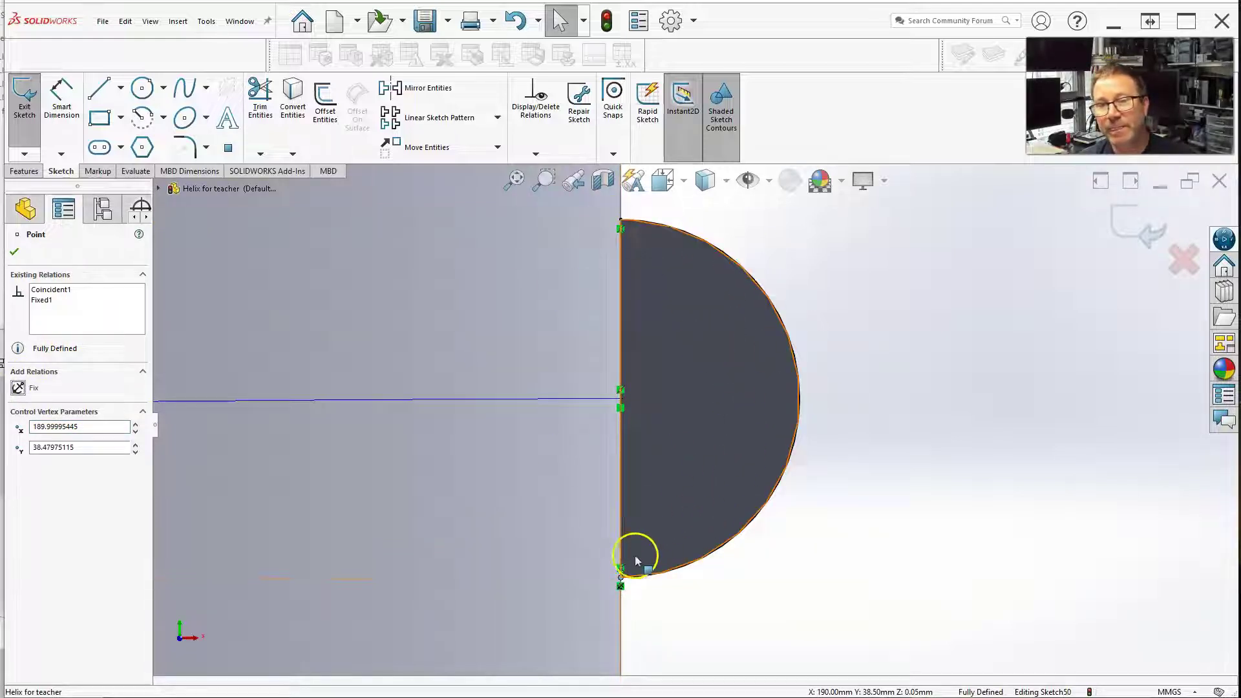
click(1156, 246)
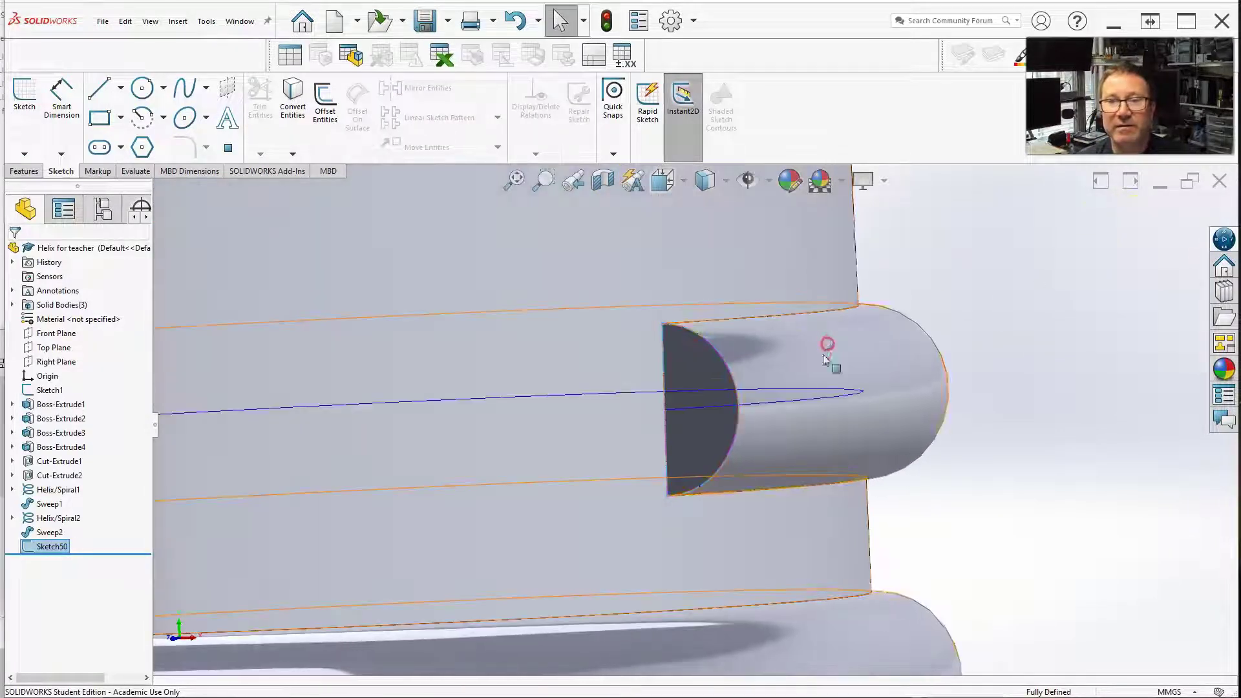
Revolve the half-circle sketch 360° about its straight line with Merge result on, rounding off the coil's end.
click(23, 172)
click(65, 105)
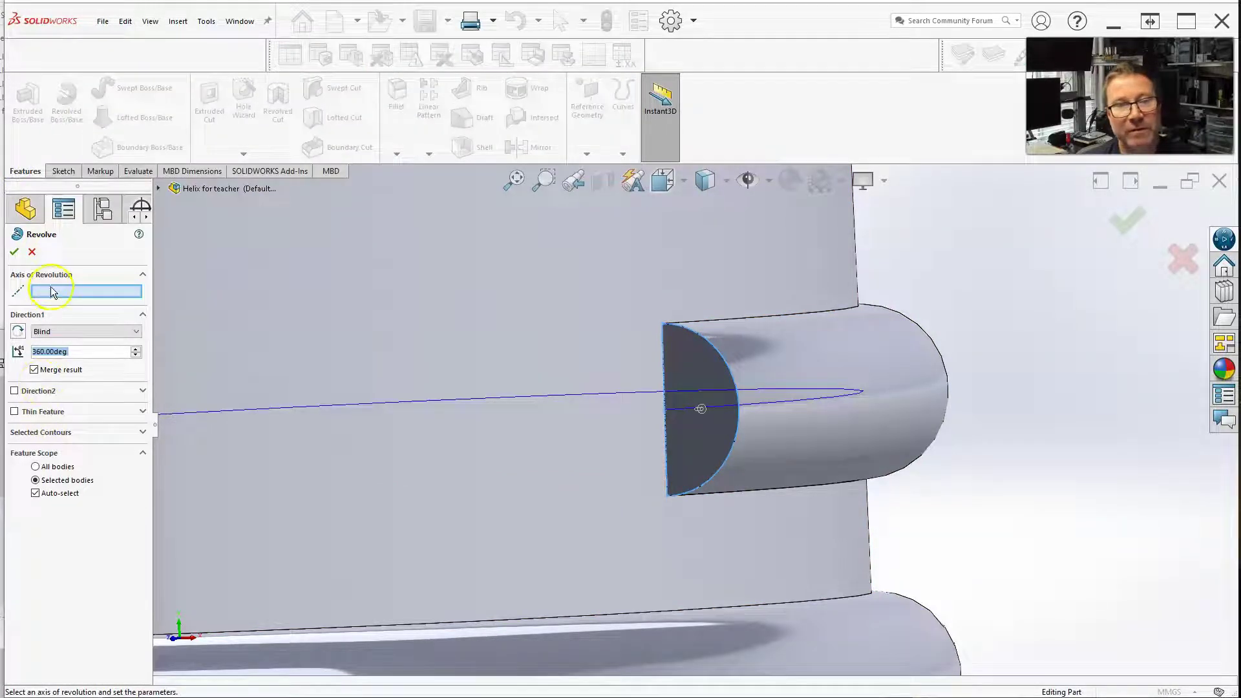
click(663, 375)
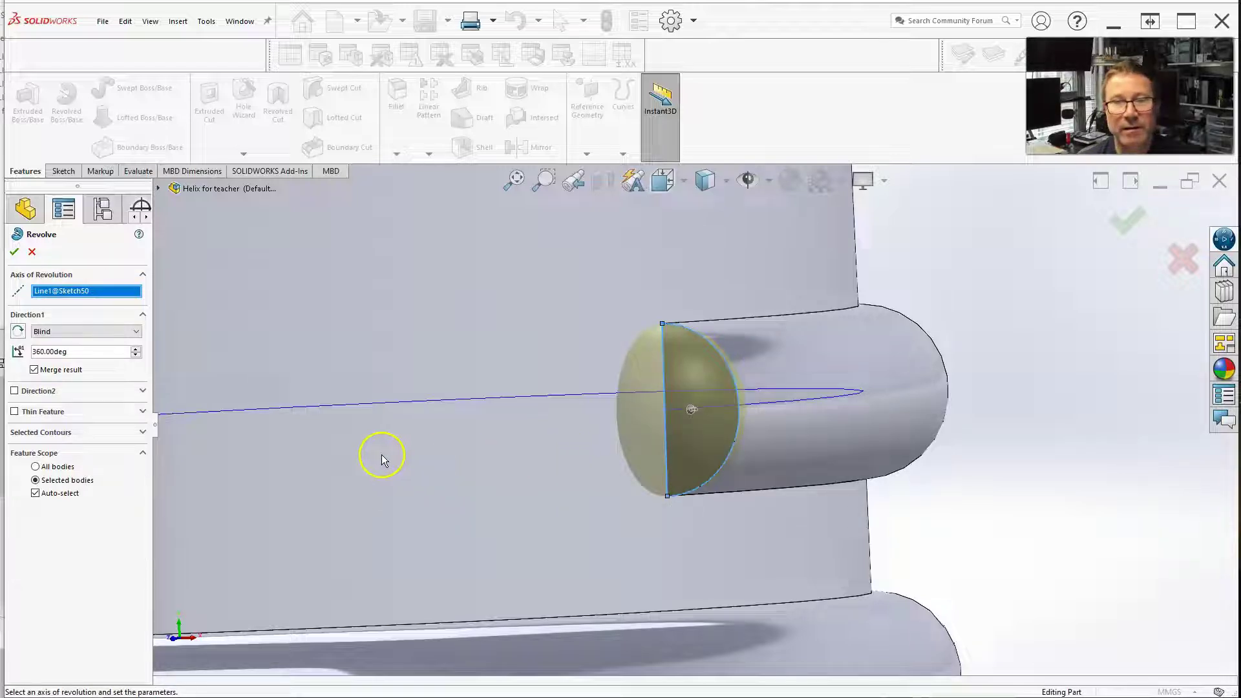
scroll(433, 346, up, 6)
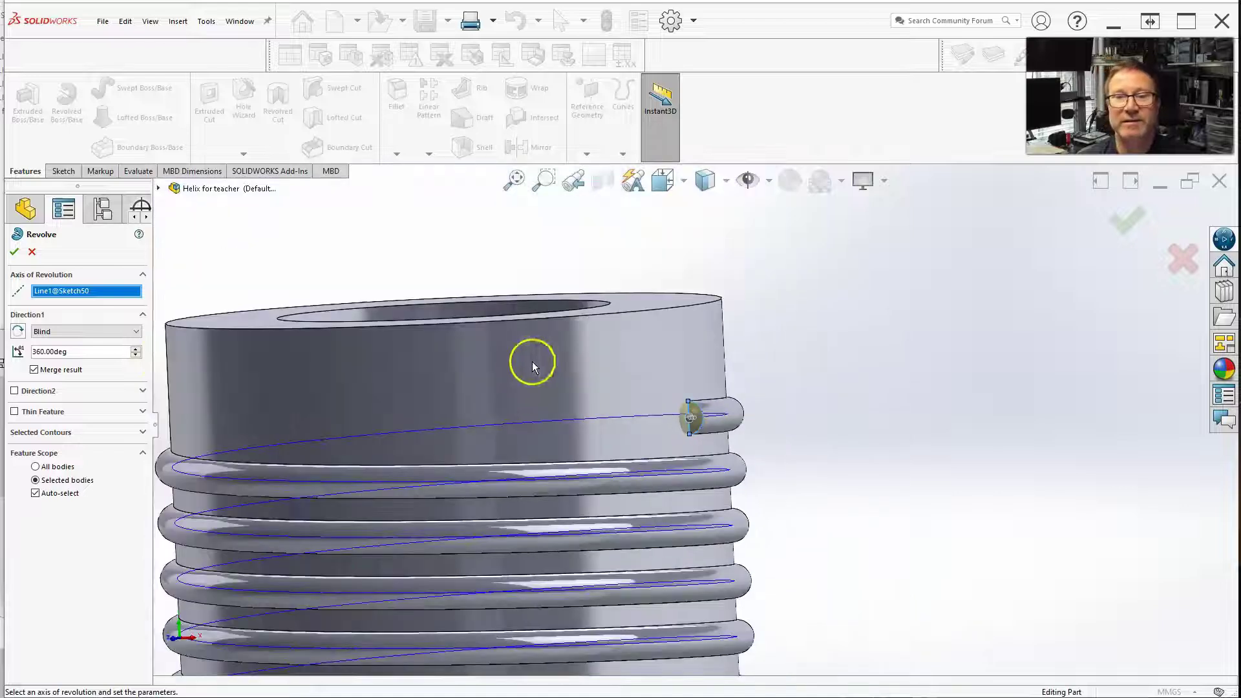
middle_drag(584, 342, 607, 615)
click(516, 366)
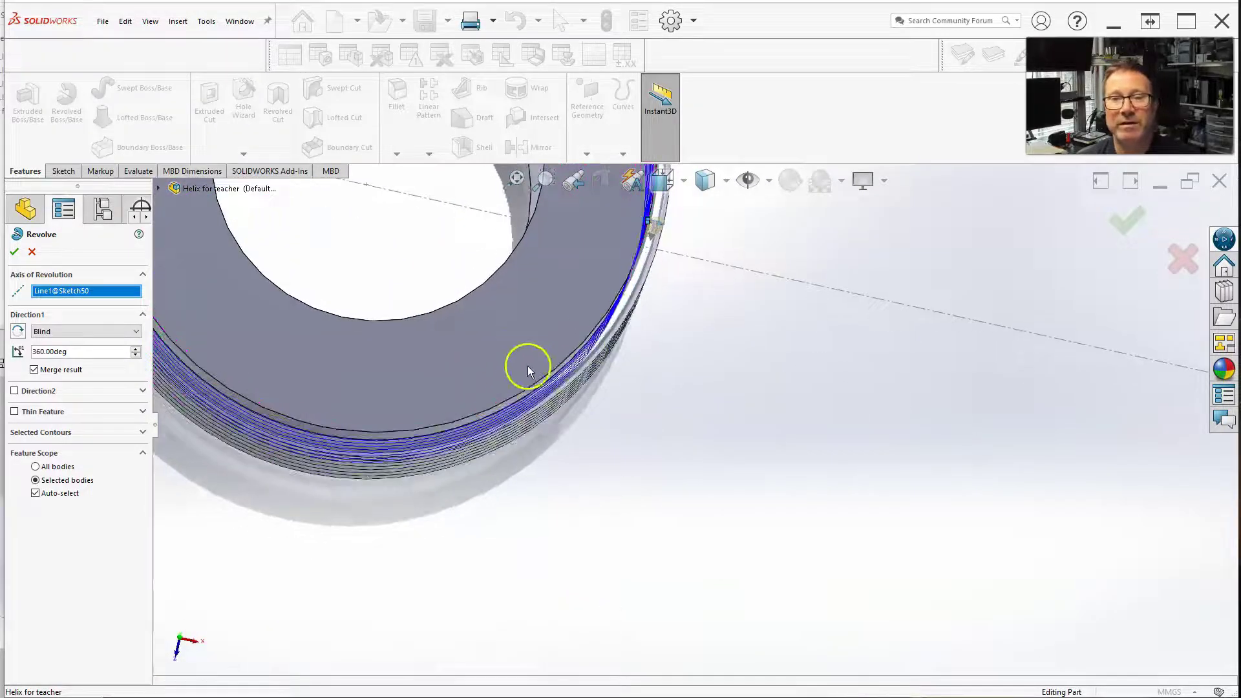
scroll(599, 437, up, 3)
scroll(683, 285, down, 3)
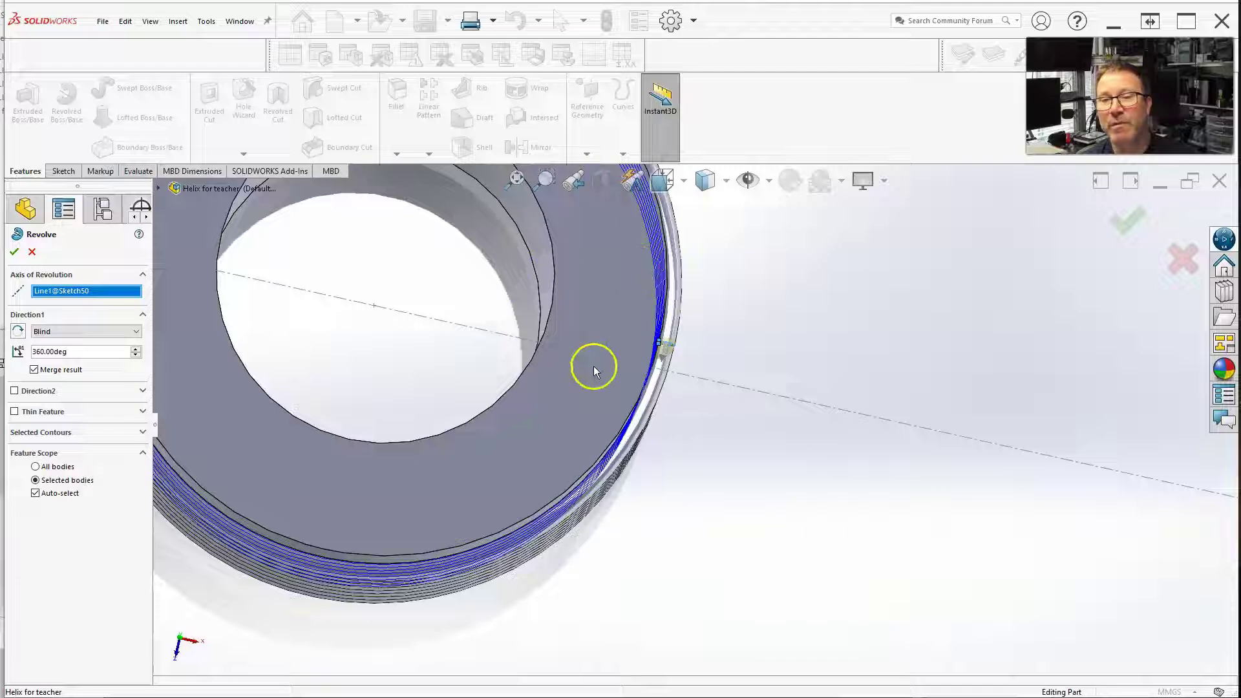
scroll(678, 474, up, 2)
middle_drag(642, 465, 626, 402)
scroll(626, 402, up, 1)
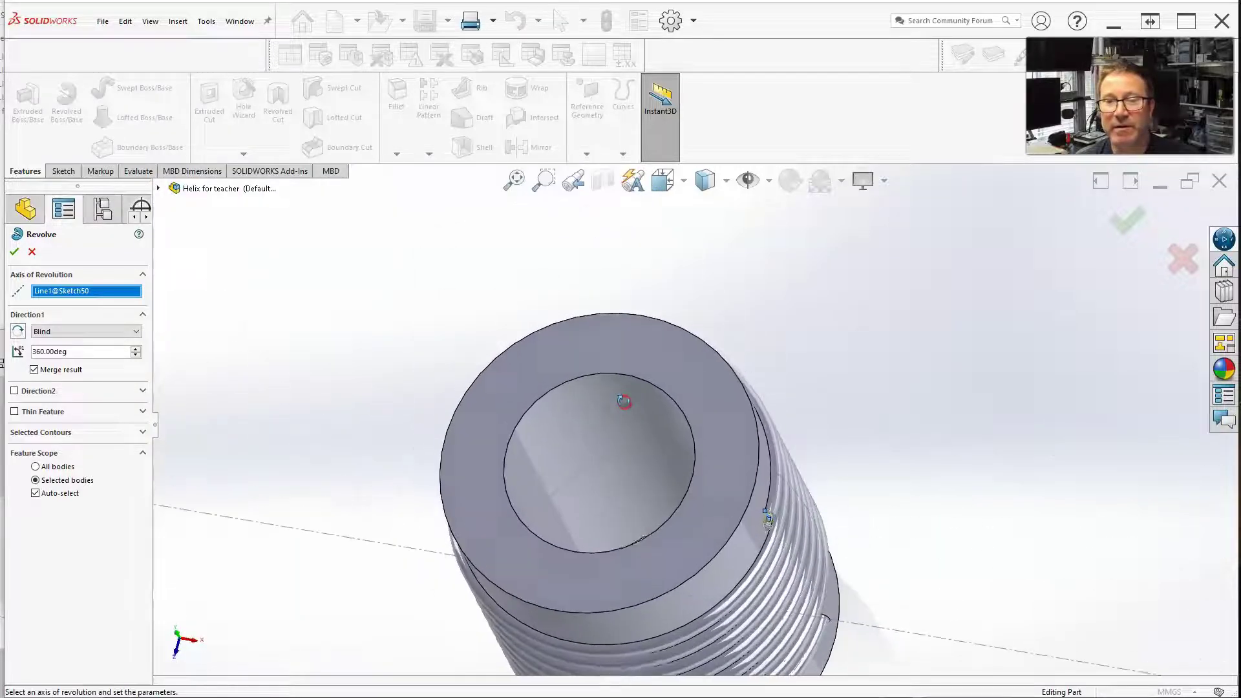
scroll(625, 402, down, 1)
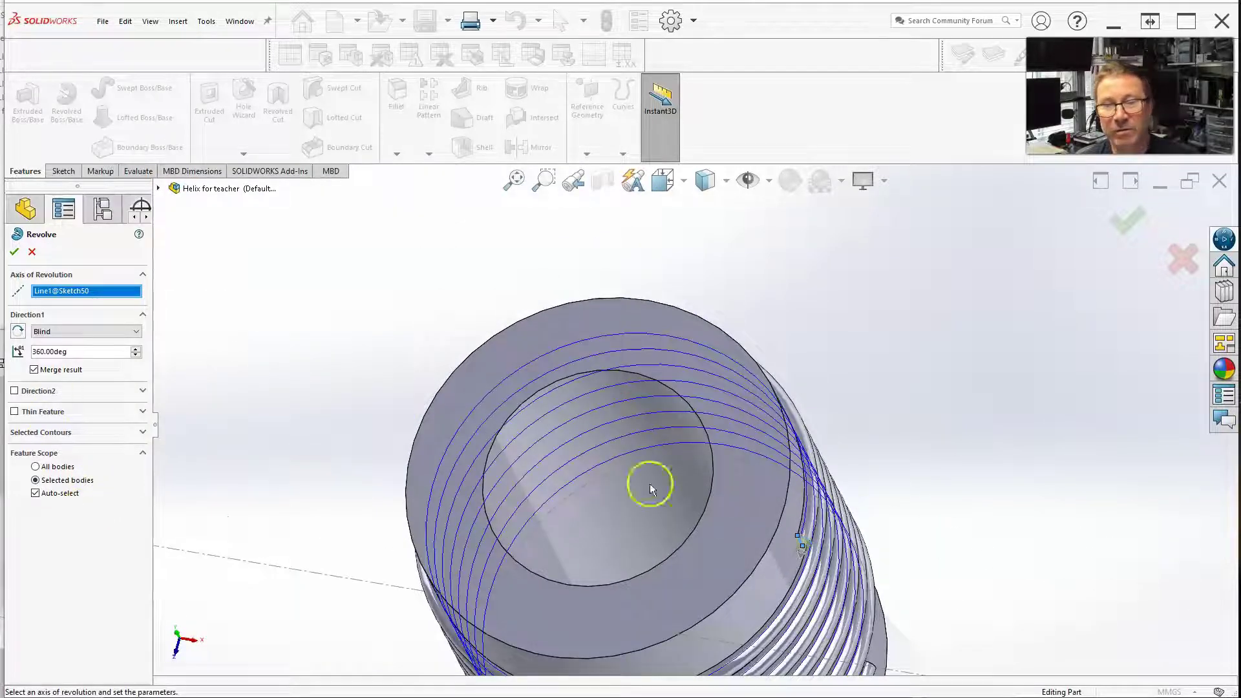
middle_drag(651, 490, 657, 408)
scroll(743, 491, down, 6)
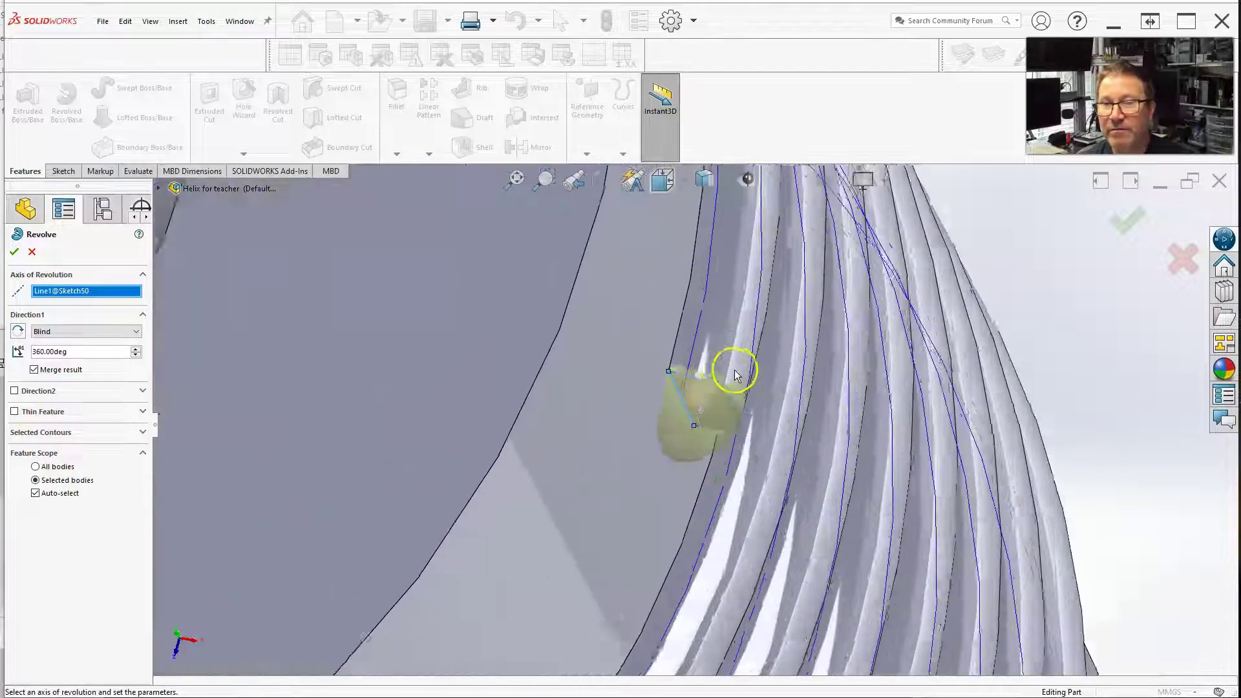
scroll(735, 375, down, 4)
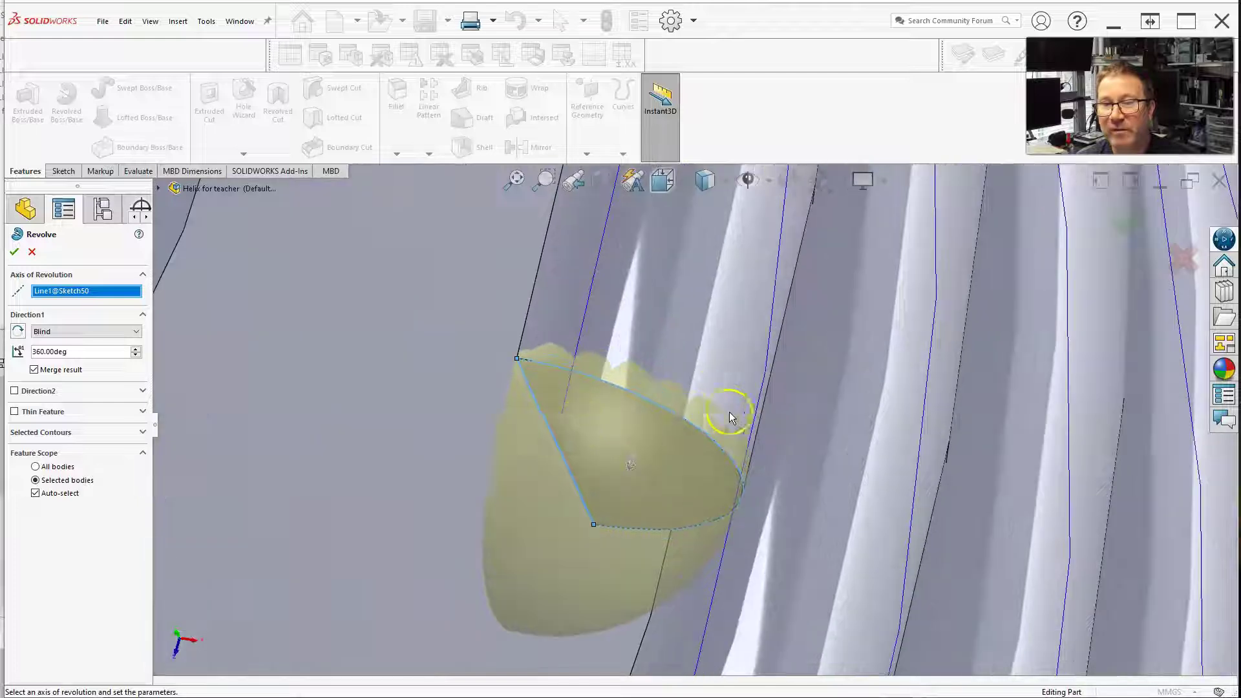
click(16, 252)
Examine the rounded coil end near the upper rim up close and in relation to the whole cylinder.
middle_drag(362, 449, 556, 551)
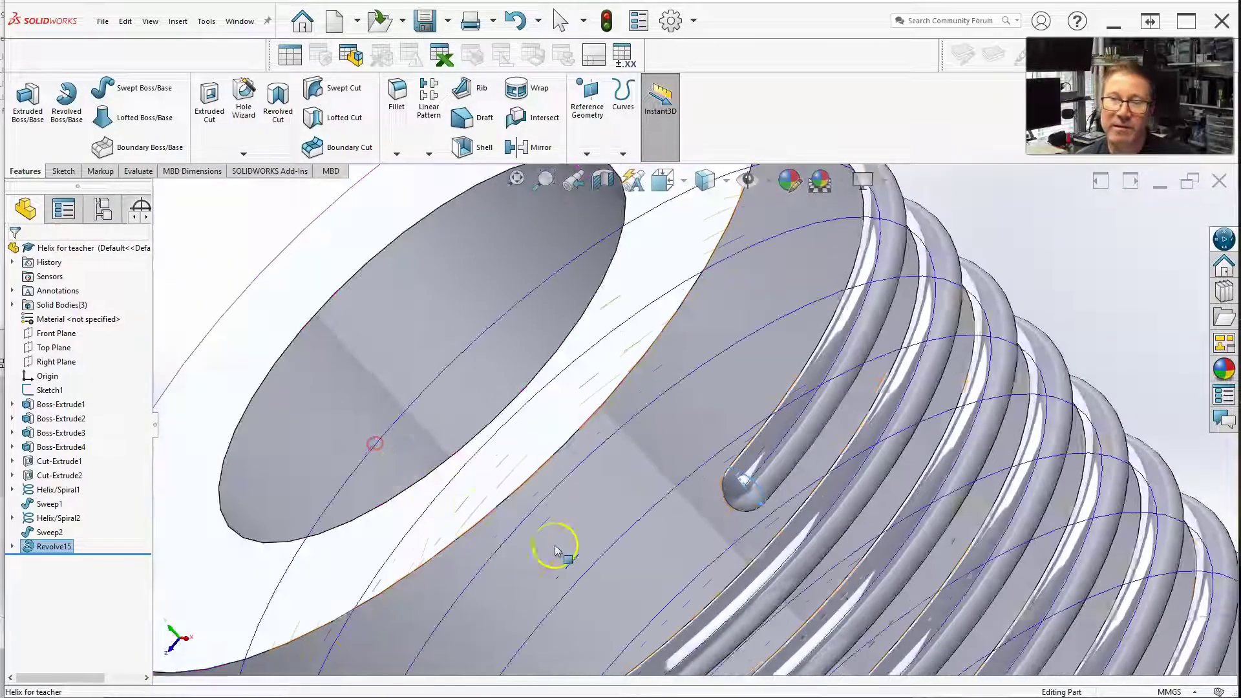
scroll(602, 533, up, 5)
scroll(686, 465, down, 5)
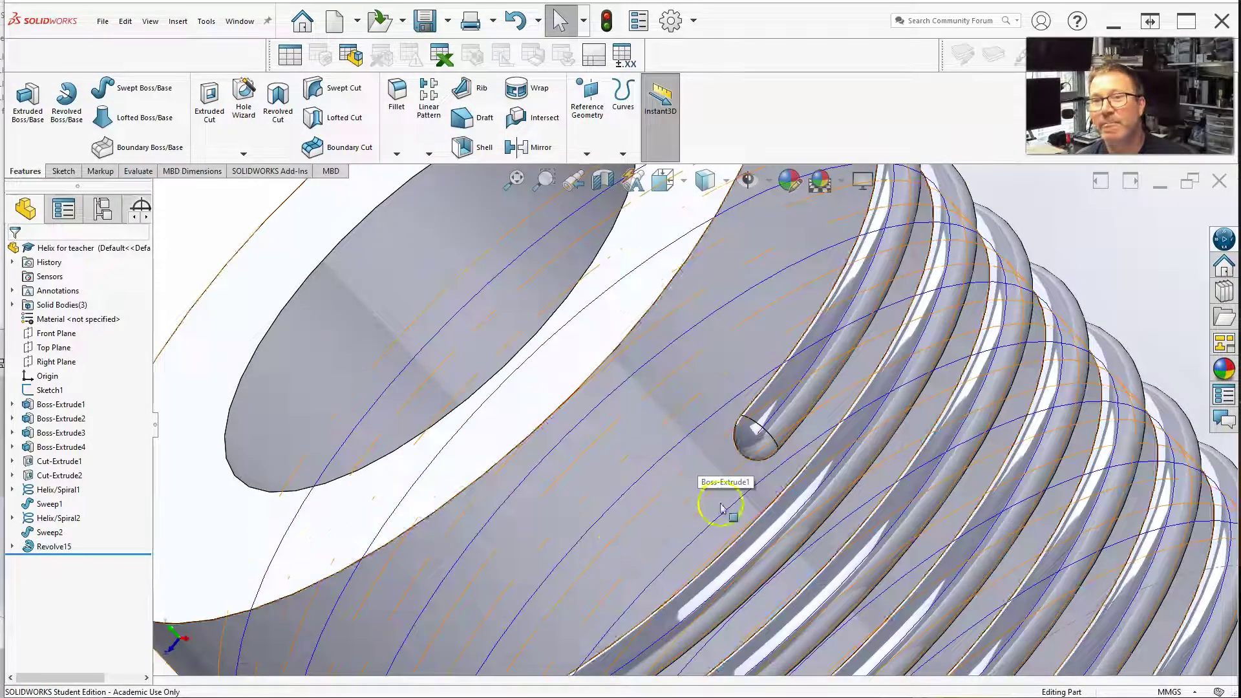
scroll(721, 508, up, 5)
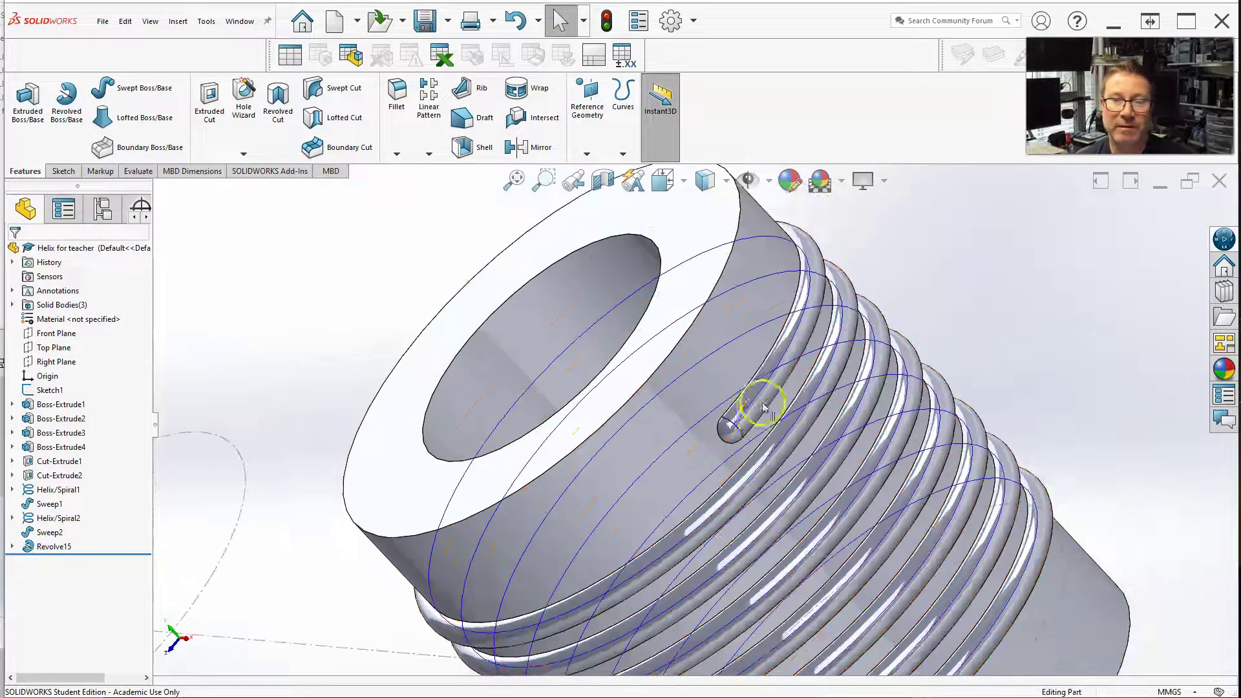
scroll(763, 406, up, 5)
scroll(734, 429, down, 5)
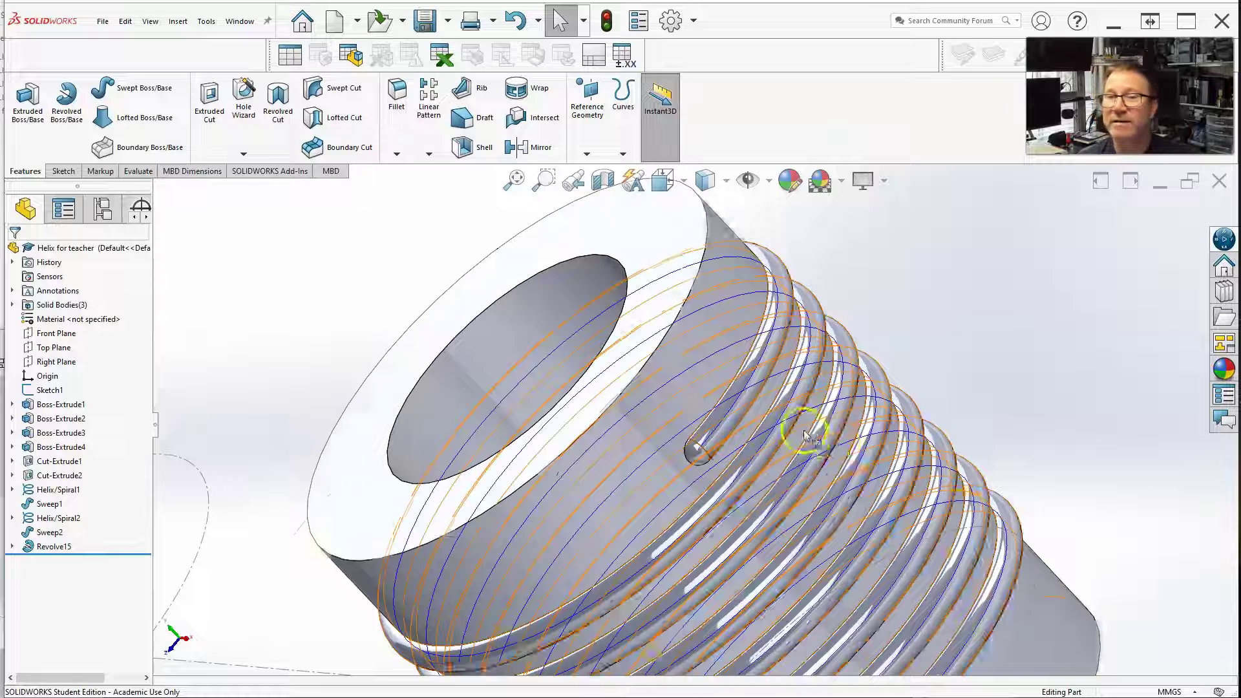
scroll(763, 469, up, 5)
middle_drag(759, 470, 727, 436)
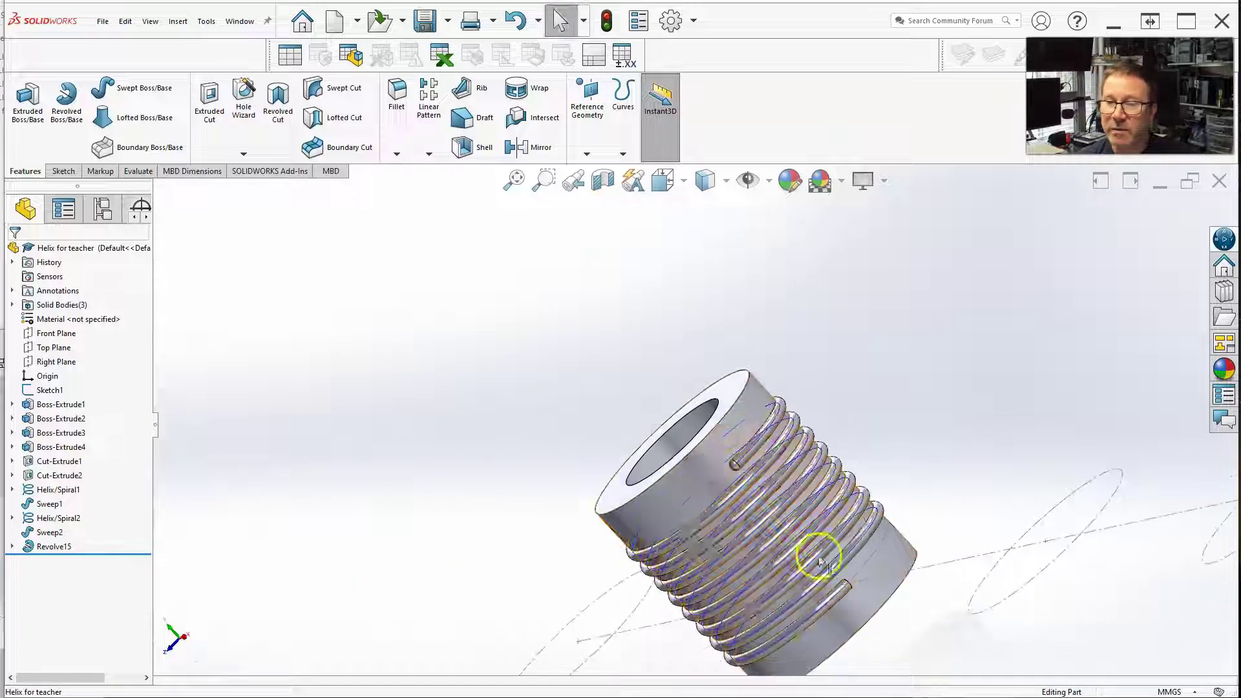
scroll(752, 477, down, 1)
scroll(751, 479, down, 3)
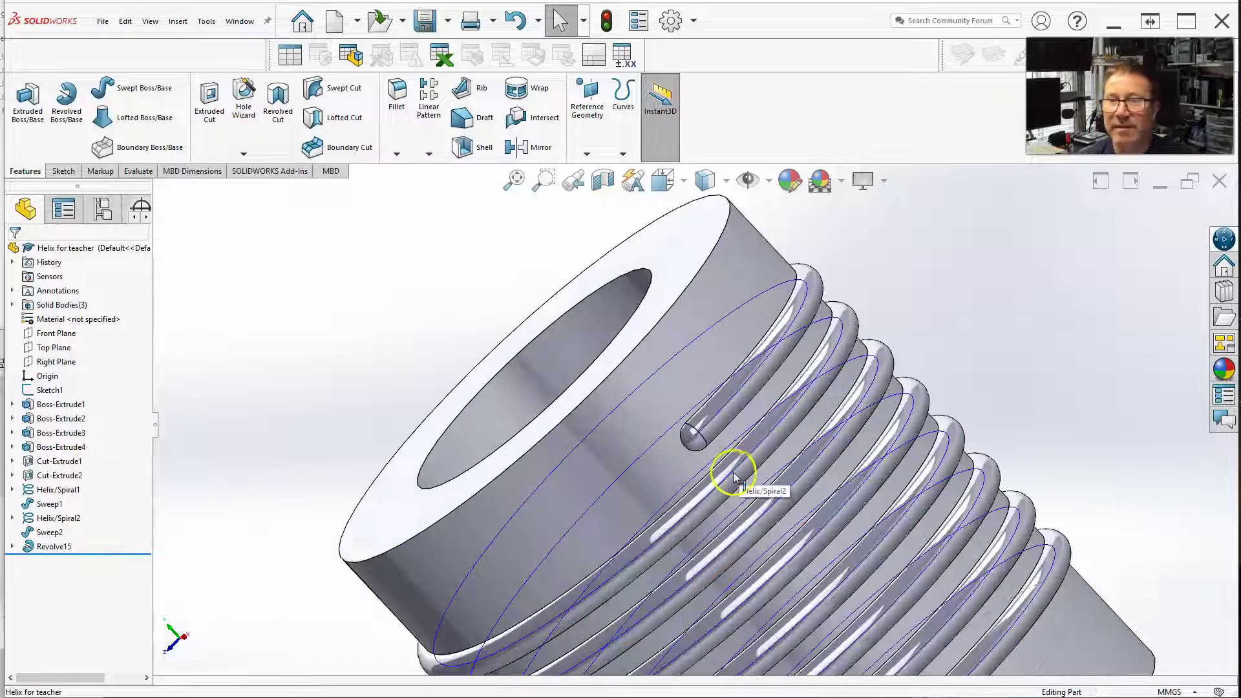